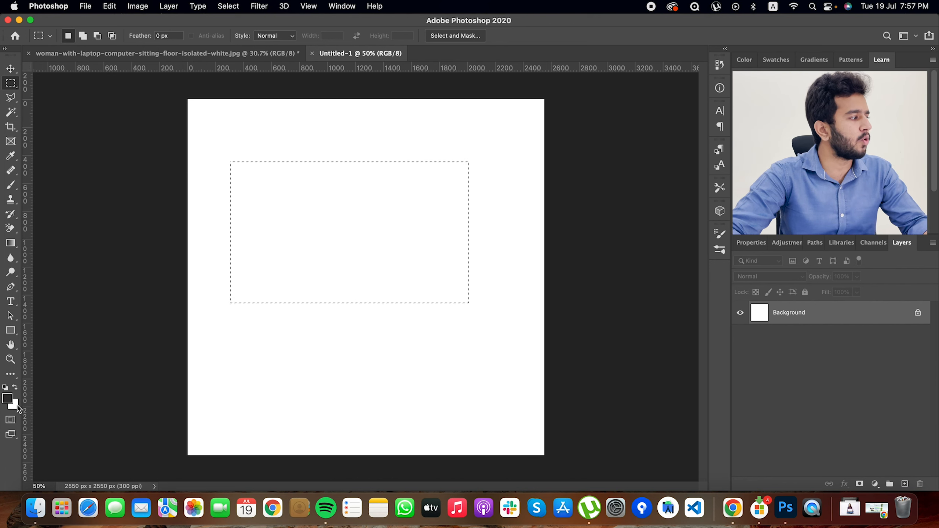
- Fill the rectangular selection with the dark foreground colour, set the background colour to crimson pink, and refill the selection with it
{"action": "key", "text": "alt+BackSpace"}
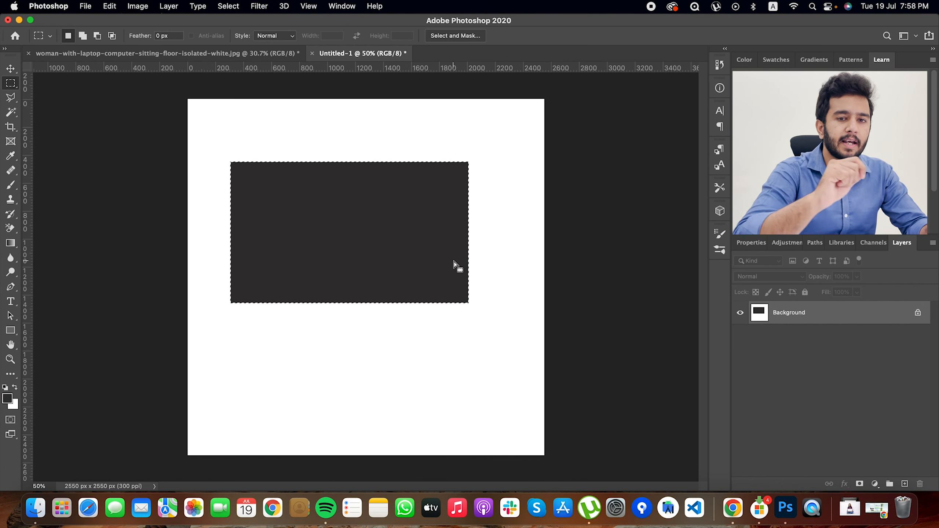
{"action": "left_click", "coordinate": [14, 406]}
{"action": "left_click", "coordinate": [740, 337]}
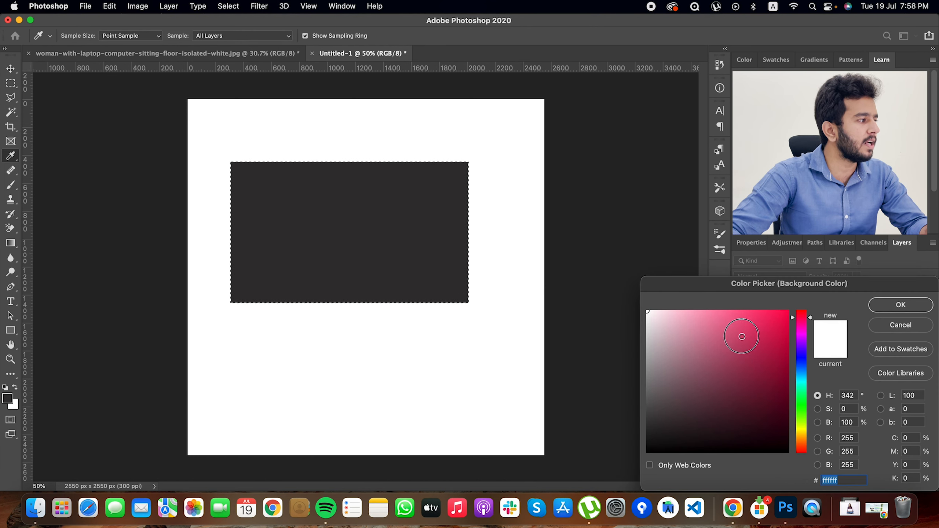
{"action": "left_click", "coordinate": [902, 305]}
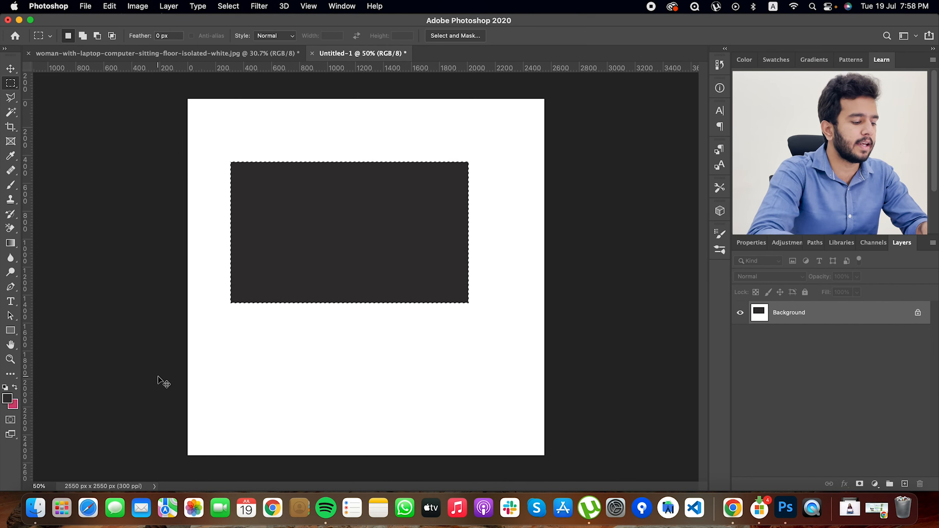
{"action": "key", "text": "super+BackSpace"}
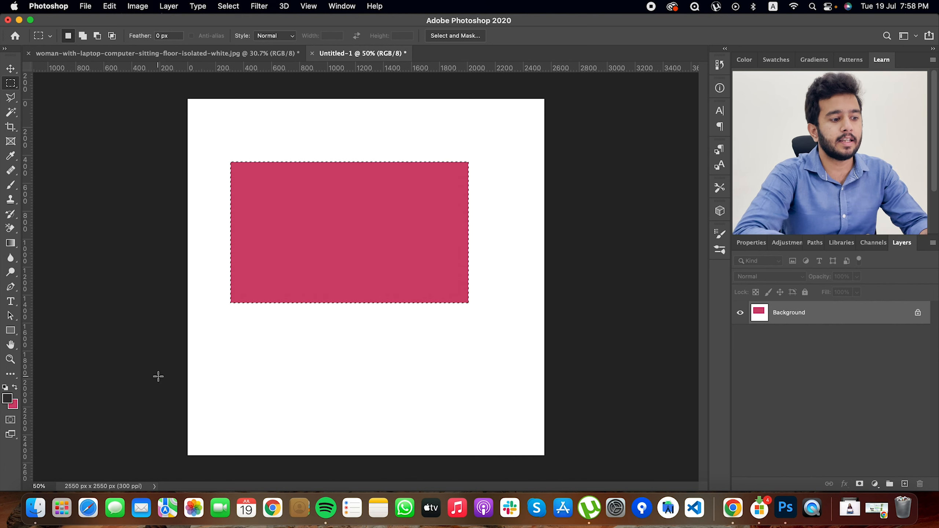
- Open the Fill dialog, try its Contents options, and fill the selected rectangle with Background Color at 100% opacity
{"action": "key", "text": "shift+BackSpace"}
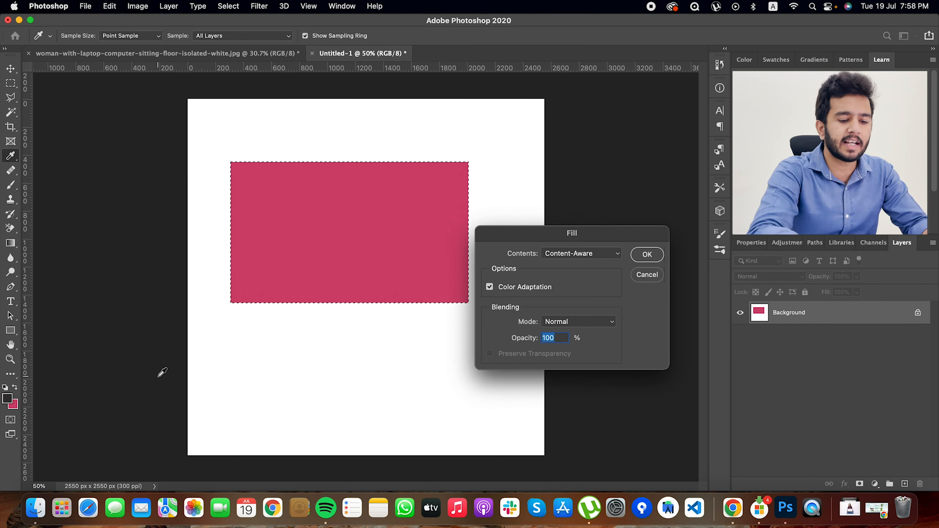
{"action": "left_click_drag", "start_coordinate": [572, 227], "coordinate": [531, 176]}
{"action": "left_click", "coordinate": [539, 207]}
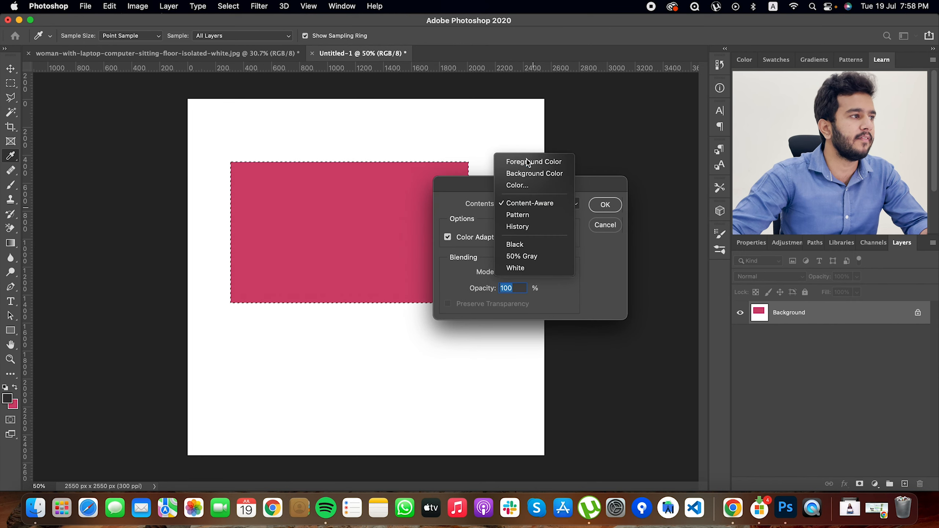
{"action": "left_click", "coordinate": [536, 160]}
{"action": "left_click", "coordinate": [550, 213]}
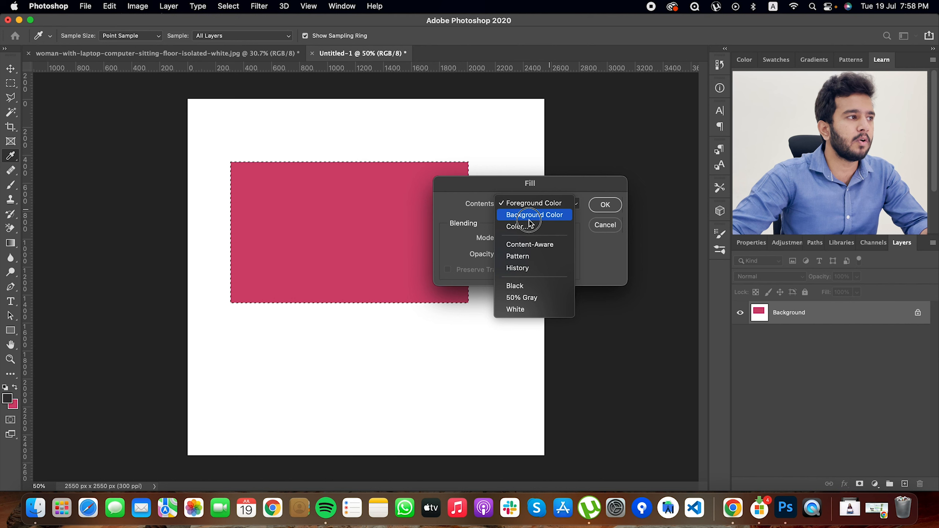
{"action": "left_click", "coordinate": [540, 214]}
{"action": "left_click", "coordinate": [539, 208]}
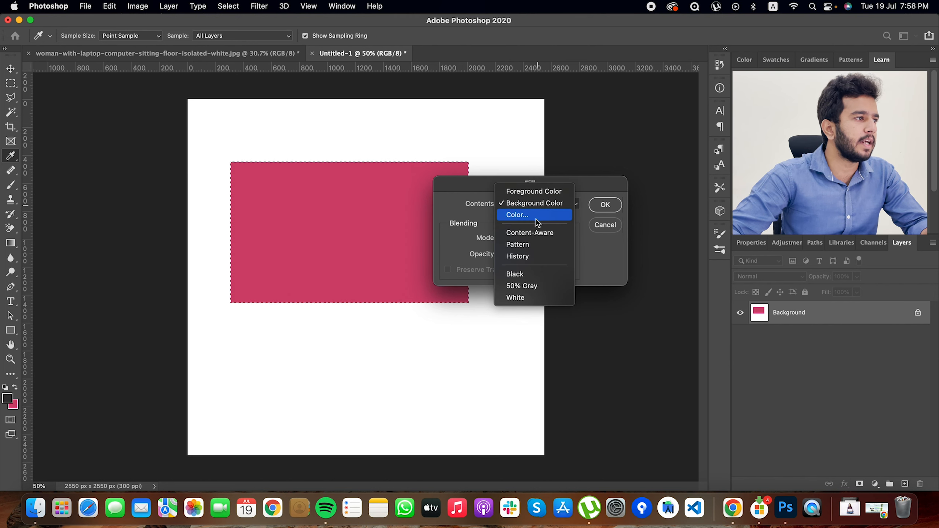
{"action": "left_click", "coordinate": [538, 232]}
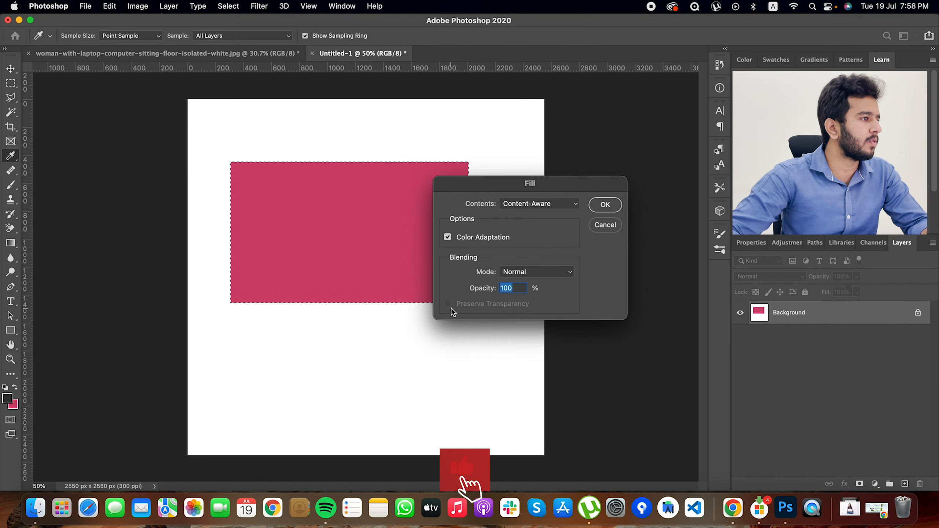
{"action": "left_click", "coordinate": [523, 204]}
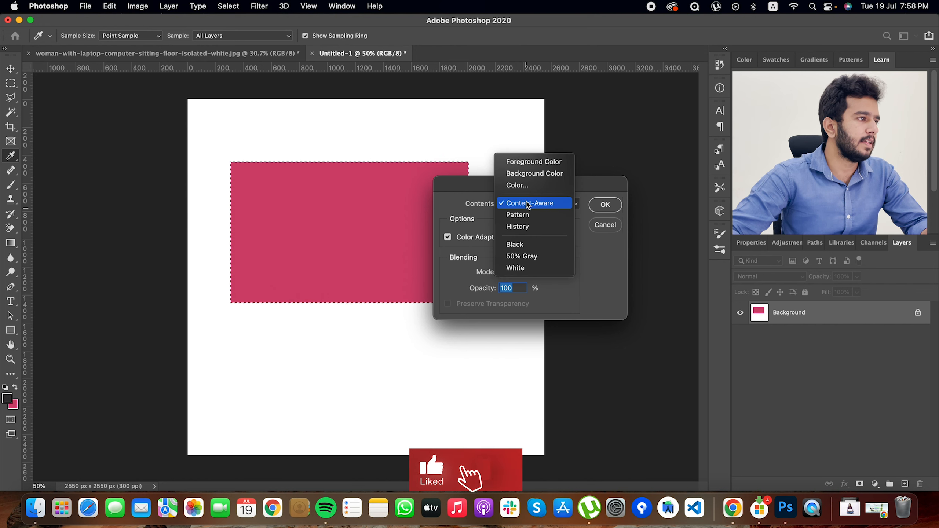
{"action": "left_click", "coordinate": [534, 173]}
{"action": "left_click", "coordinate": [613, 208]}
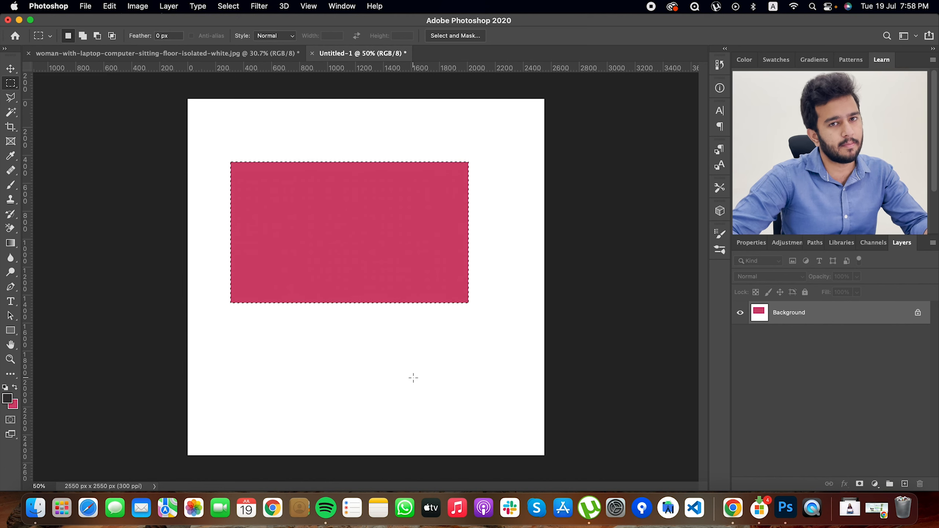
- Fill the selected rectangle through the Fill dialog with Contents set to Foreground Color
{"action": "key", "text": "i"}
{"action": "key", "text": "shift+F5"}
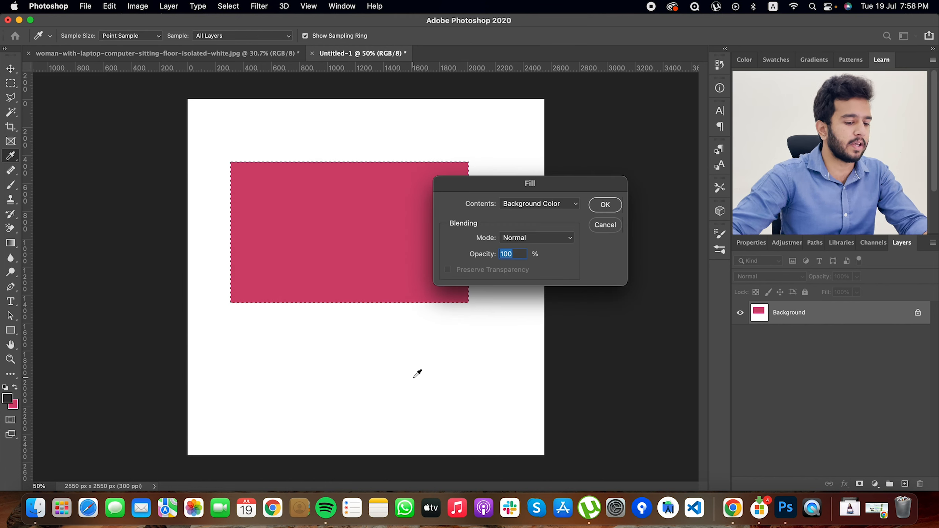
{"action": "left_click", "coordinate": [559, 205]}
{"action": "left_click", "coordinate": [525, 196]}
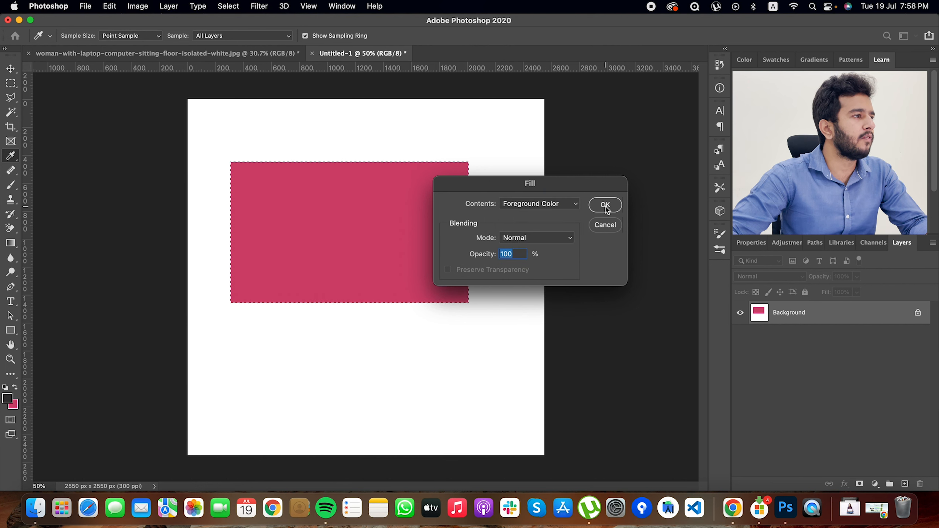
{"action": "left_click", "coordinate": [605, 204]}
{"action": "key", "text": "m"}
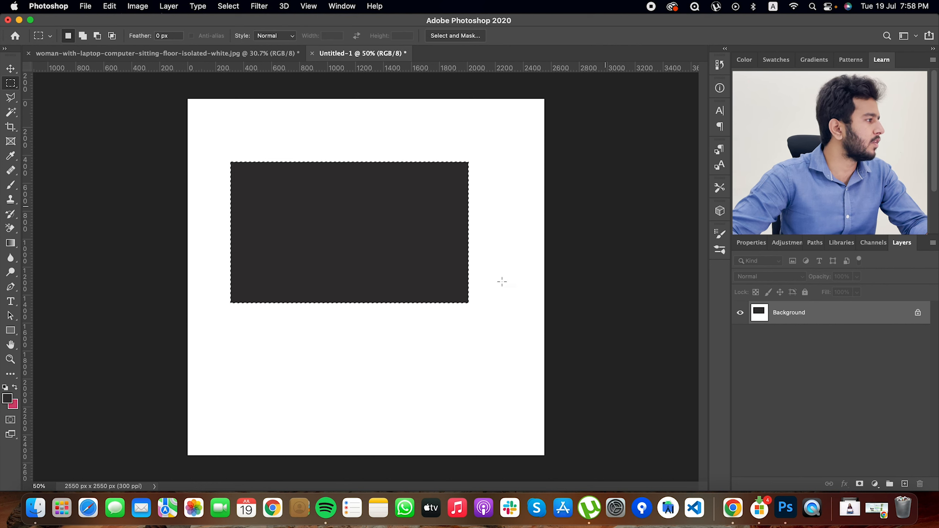
- Undo all of the rectangle's fills and its selection, back to a blank white canvas
{"action": "left_click", "coordinate": [306, 260]}
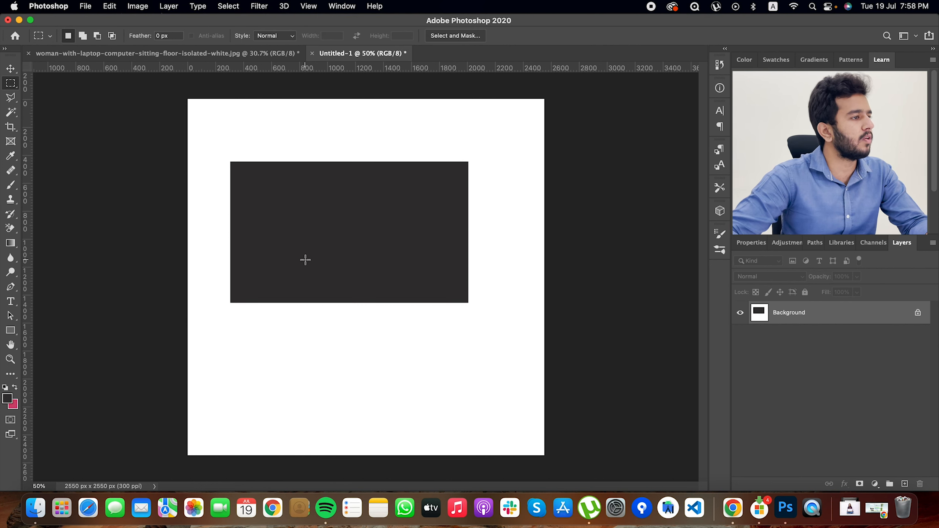
{"action": "key", "text": "ctrl+z"}
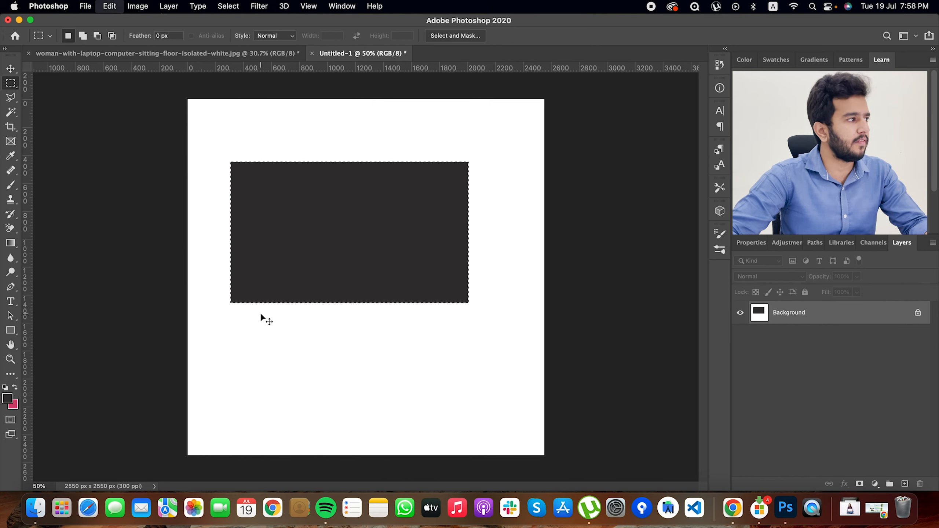
{"action": "left_click", "coordinate": [313, 255]}
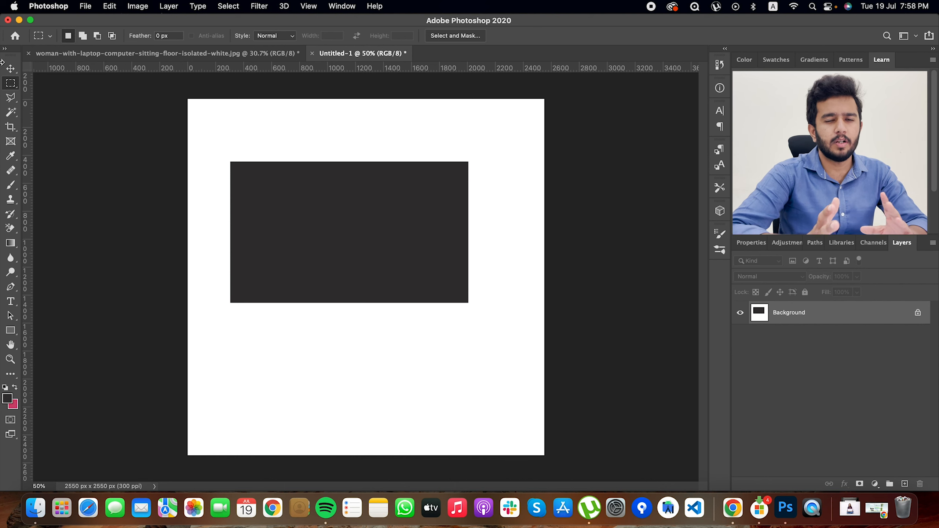
{"action": "left_click", "coordinate": [4, 74]}
{"action": "key", "text": "ctrl+z"}
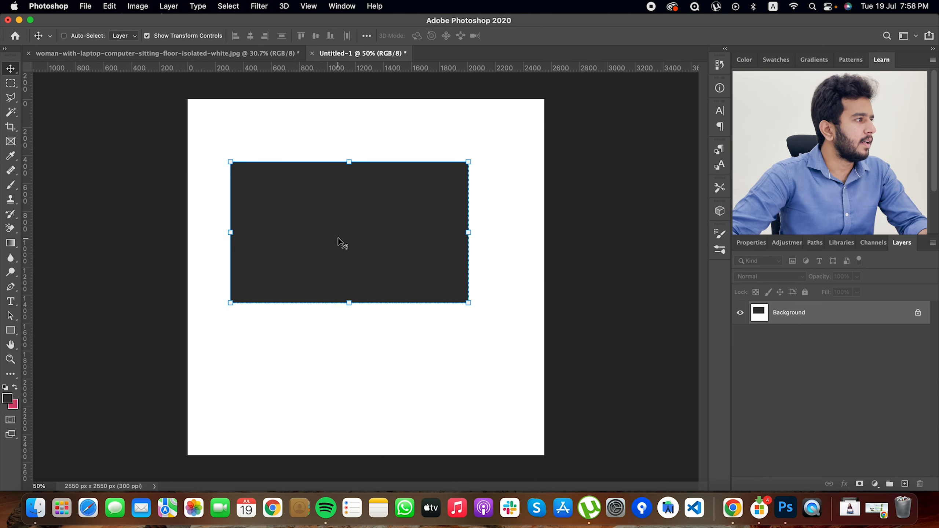
{"action": "key", "text": "ctrl+BackSpace"}
{"action": "key", "text": "ctrl+z"}
{"action": "key", "text": "ctrl+z"}
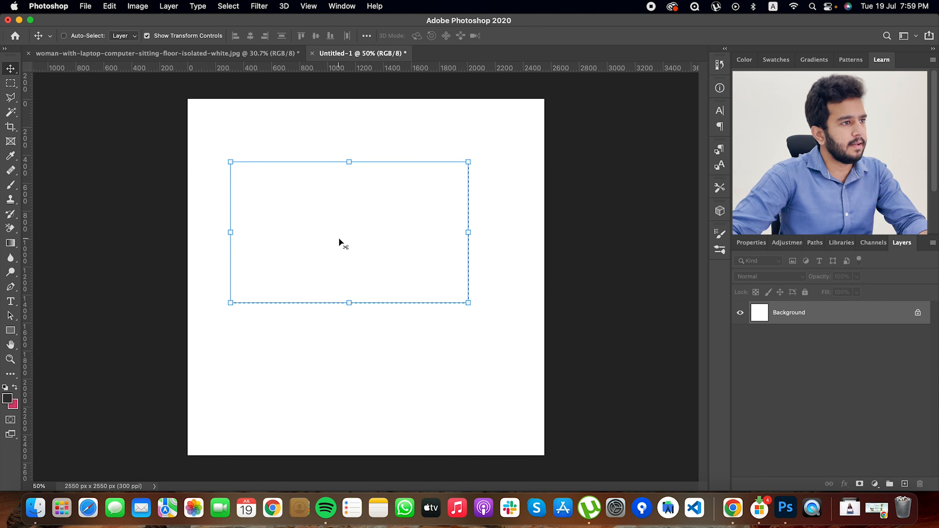
{"action": "key", "text": "ctrl+z"}
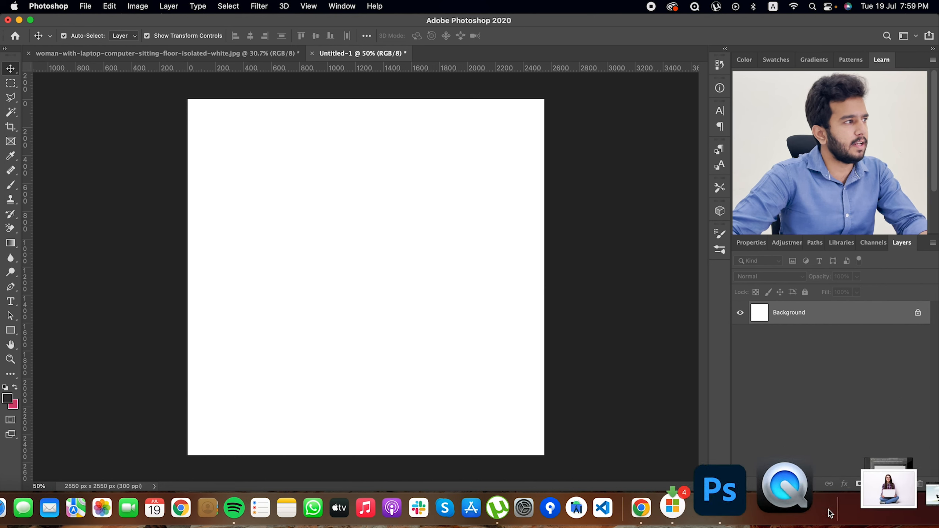
- Add a new layer above the background and reduce the Brush tool's size to 175 px
{"action": "left_click", "coordinate": [905, 485]}
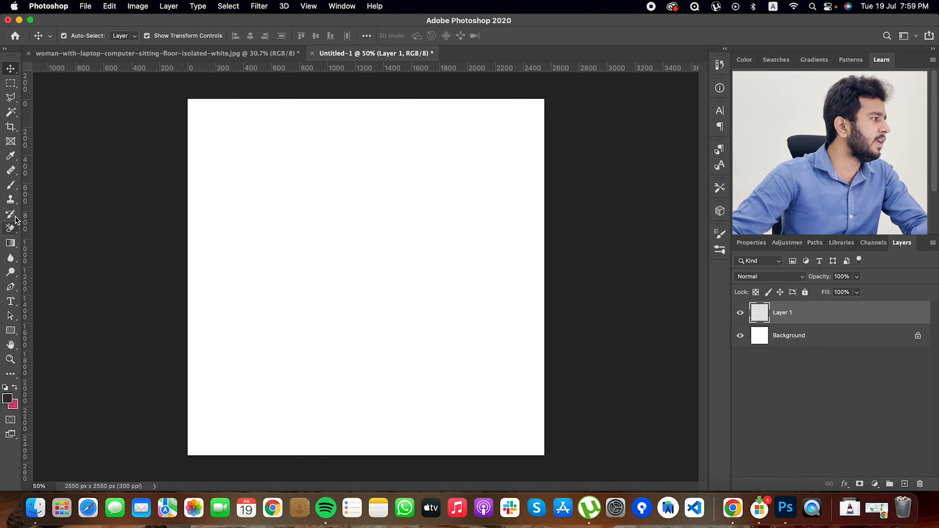
{"action": "left_click", "coordinate": [11, 184]}
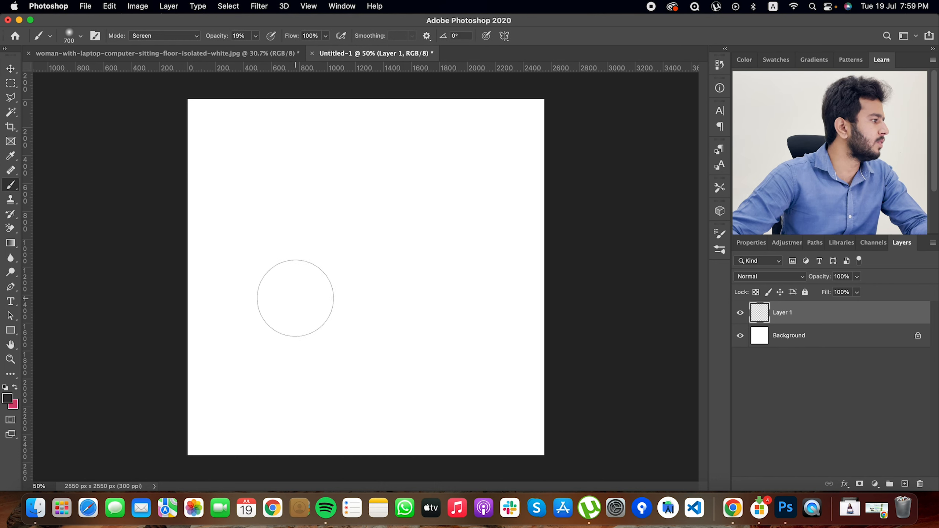
{"action": "key", "text": "bracketleft"}
{"action": "key", "text": "bracketleft"}
{"action": "key", "text": "bracketleft"}
{"action": "key", "text": "bracketleft"}
{"action": "key", "text": "bracketleft"}
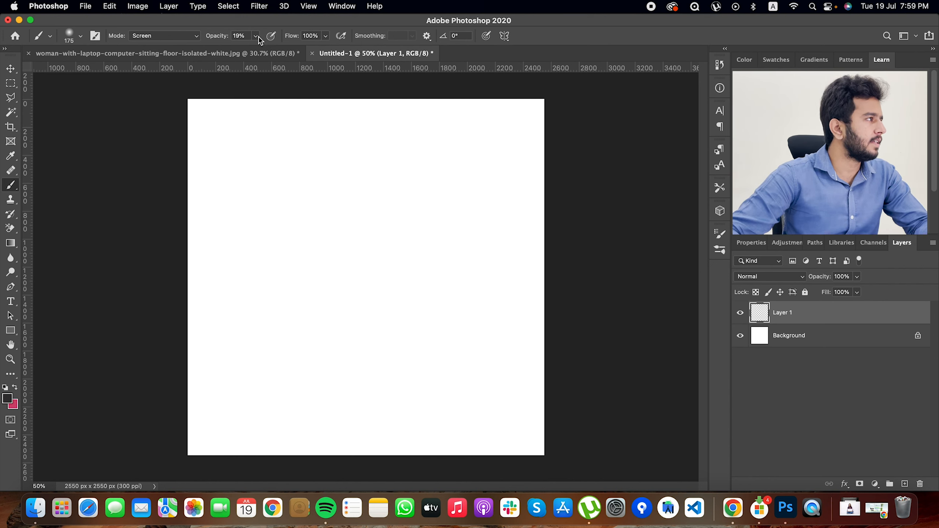
- Set the brush to 100% opacity, Normal blend mode and 100% hardness
{"action": "left_click_drag", "start_coordinate": [256, 42], "coordinate": [344, 47]}
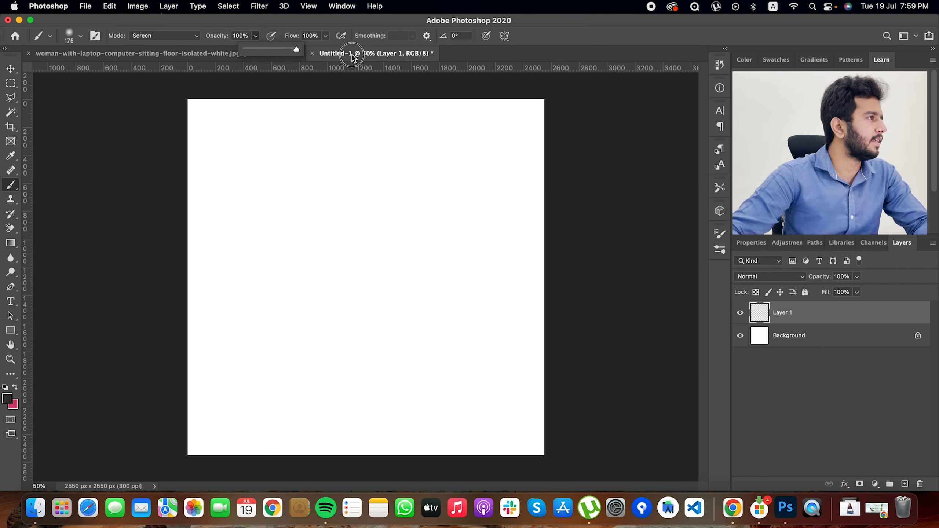
{"action": "left_click", "coordinate": [176, 38]}
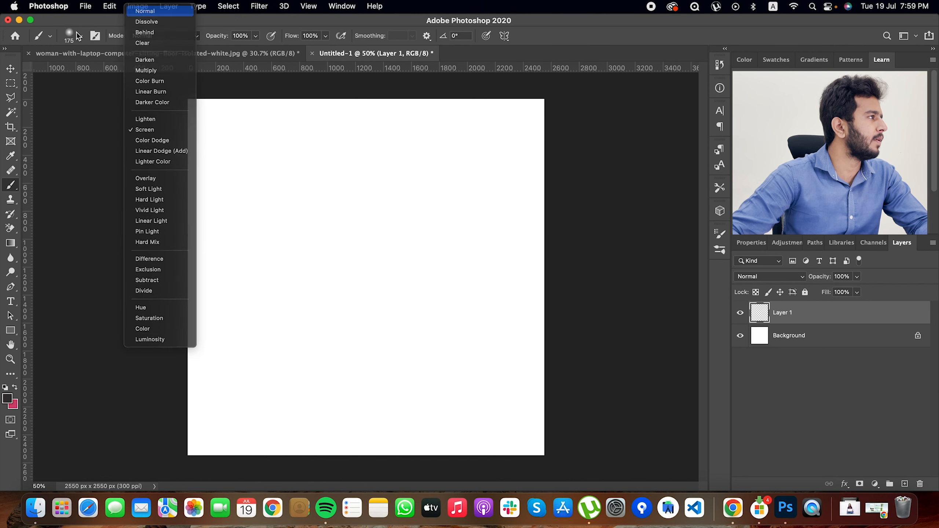
{"action": "left_click", "coordinate": [148, 10]}
{"action": "left_click", "coordinate": [80, 36]}
{"action": "left_click_drag", "start_coordinate": [85, 98], "coordinate": [164, 100]}
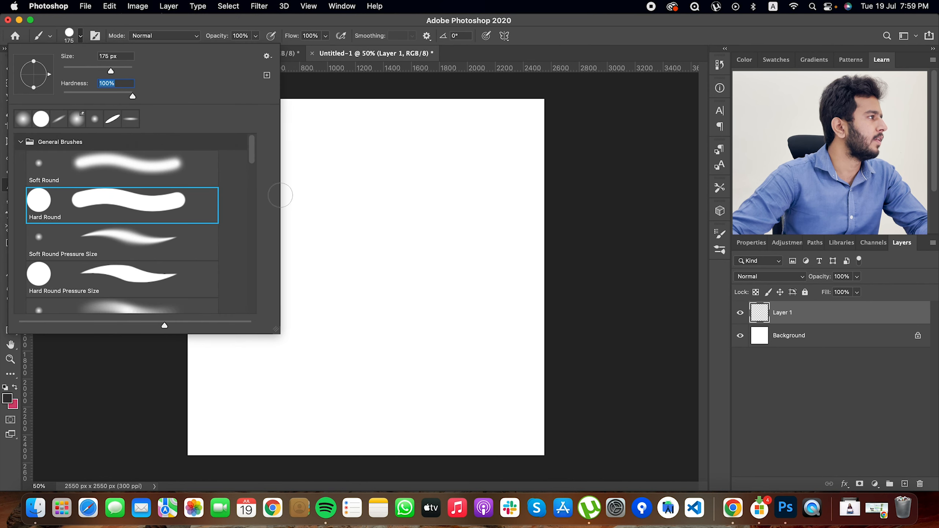
{"action": "left_click", "coordinate": [332, 232]}
{"action": "key", "text": "super+z"}
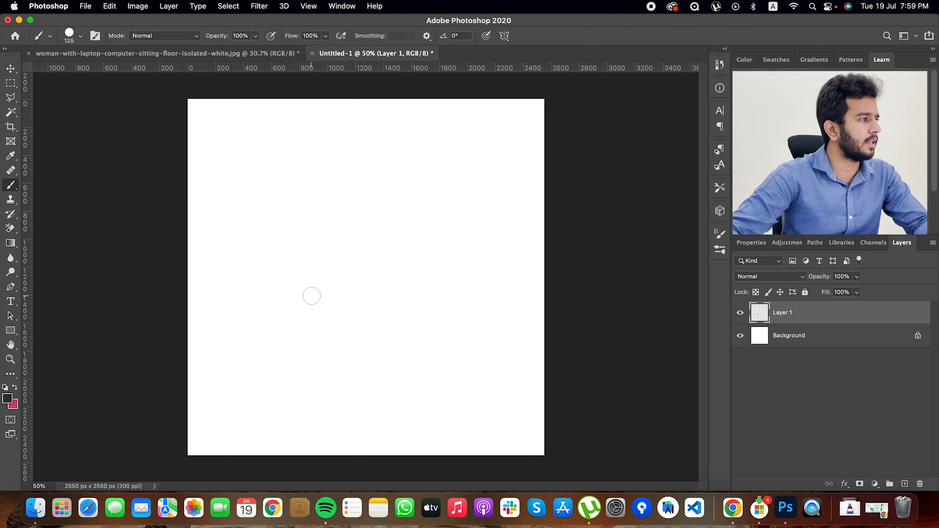
- Reduce the brush size to 90 px and paint a five-pointed star from connected straight strokes on Layer 1
{"action": "key", "text": "bracketleft"}
{"action": "key", "text": "bracketleft"}
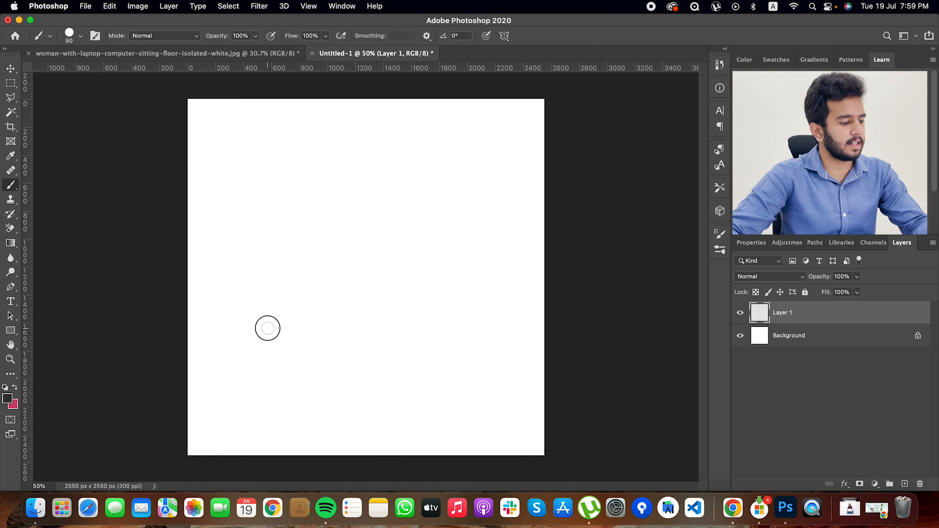
{"action": "left_click", "coordinate": [268, 328]}
{"action": "left_click", "coordinate": [328, 204], "text": "shift"}
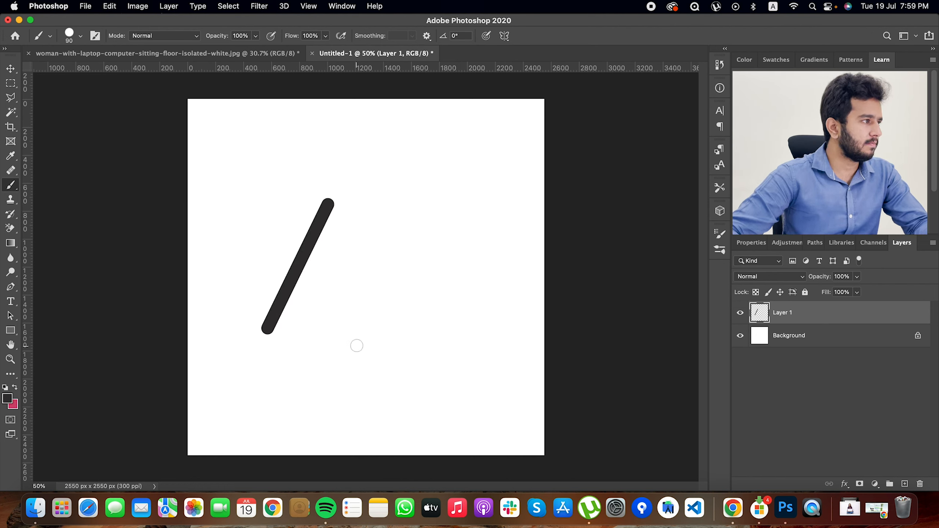
{"action": "left_click", "coordinate": [354, 323], "text": "shift"}
{"action": "left_click", "coordinate": [223, 219], "text": "shift"}
{"action": "left_click", "coordinate": [364, 249], "text": "shift"}
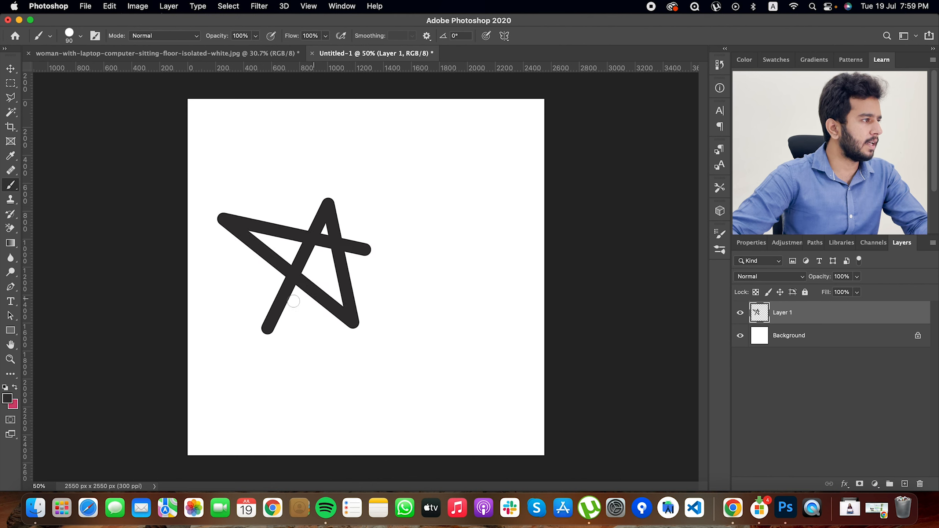
{"action": "left_click", "coordinate": [266, 329], "text": "shift"}
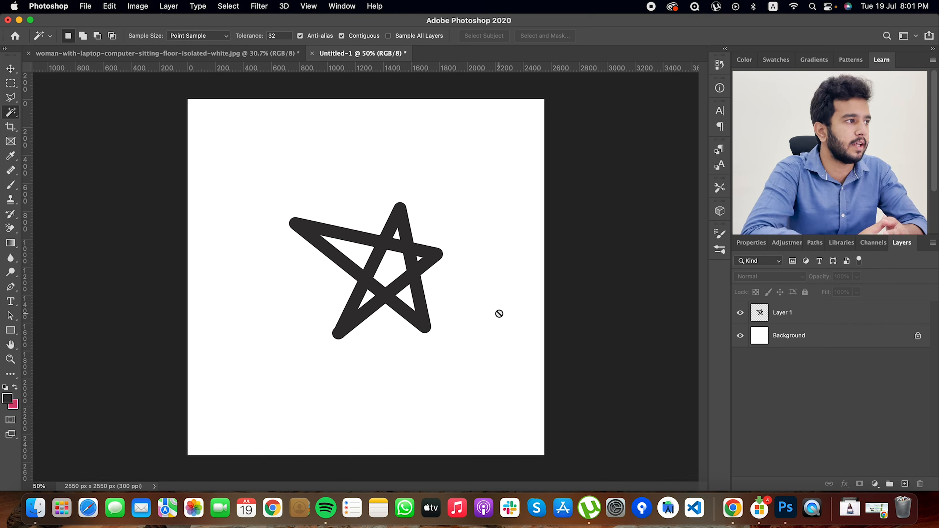
- Select the star's layer and toggle the Background layer's visibility off and back on
{"action": "left_click", "coordinate": [777, 320]}
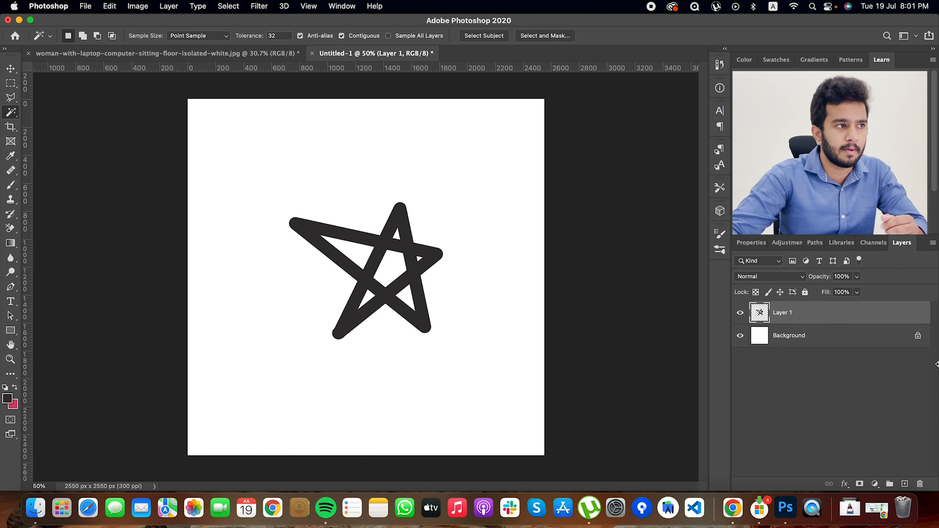
{"action": "left_click", "coordinate": [740, 336]}
{"action": "left_click", "coordinate": [739, 337]}
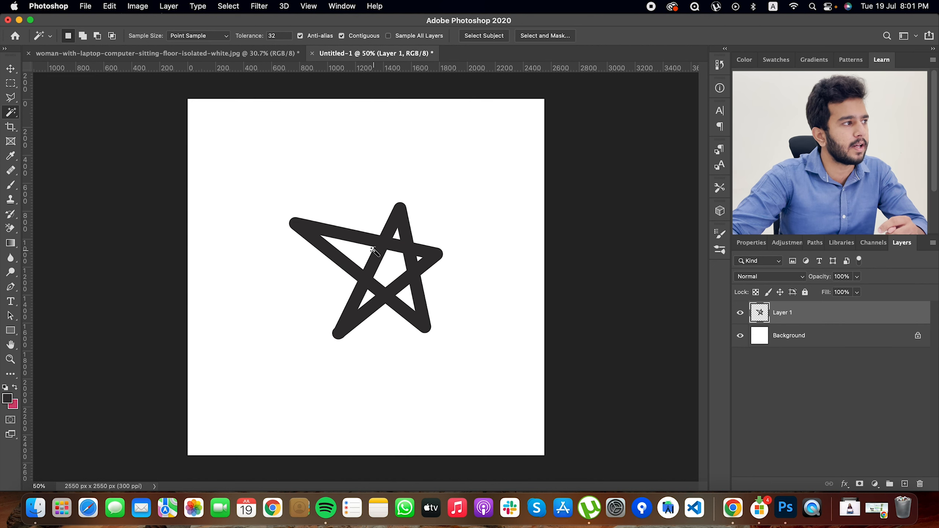
- Set the foreground colour to white (ffffff) and draw a rectangle of about 2606 × 2576 px covering the whole canvas
{"action": "left_click", "coordinate": [11, 331]}
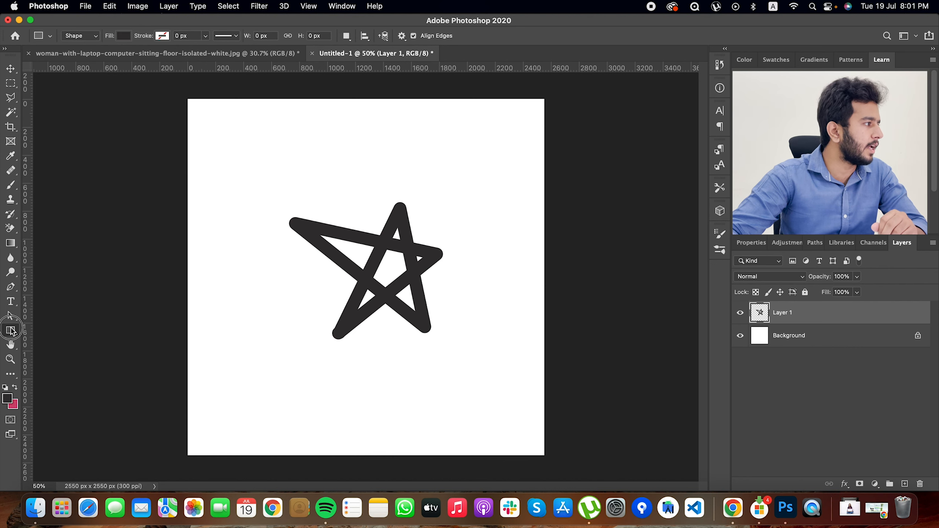
{"action": "left_click", "coordinate": [10, 398]}
{"action": "left_click_drag", "start_coordinate": [723, 336], "coordinate": [565, 255]}
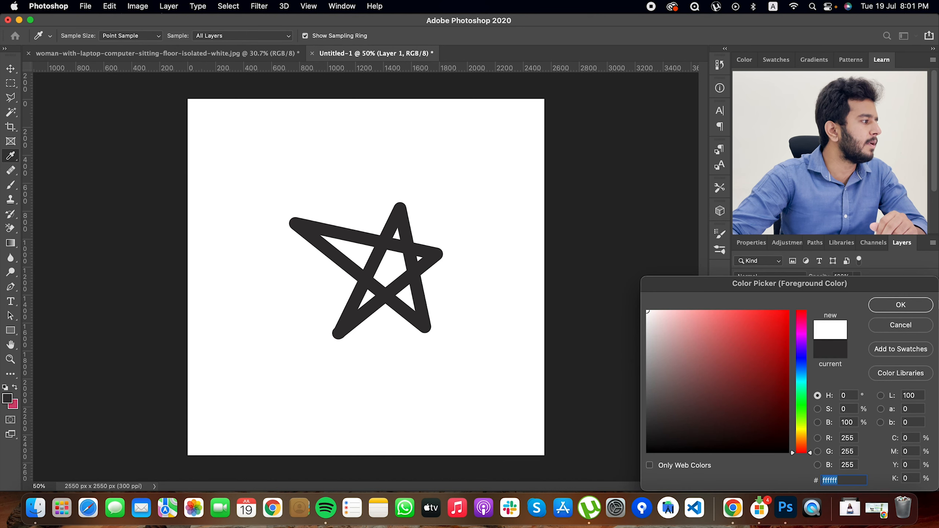
{"action": "left_click", "coordinate": [912, 311]}
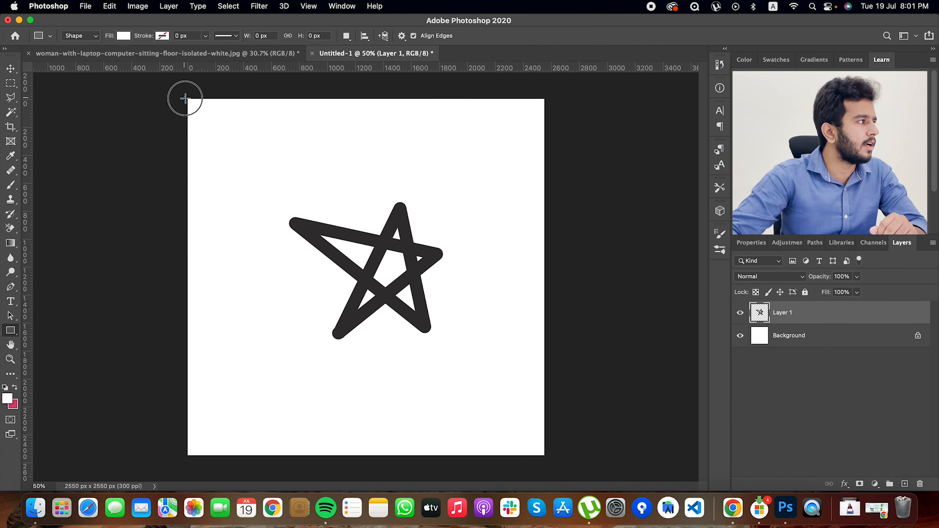
{"action": "left_click_drag", "start_coordinate": [185, 97], "coordinate": [549, 457]}
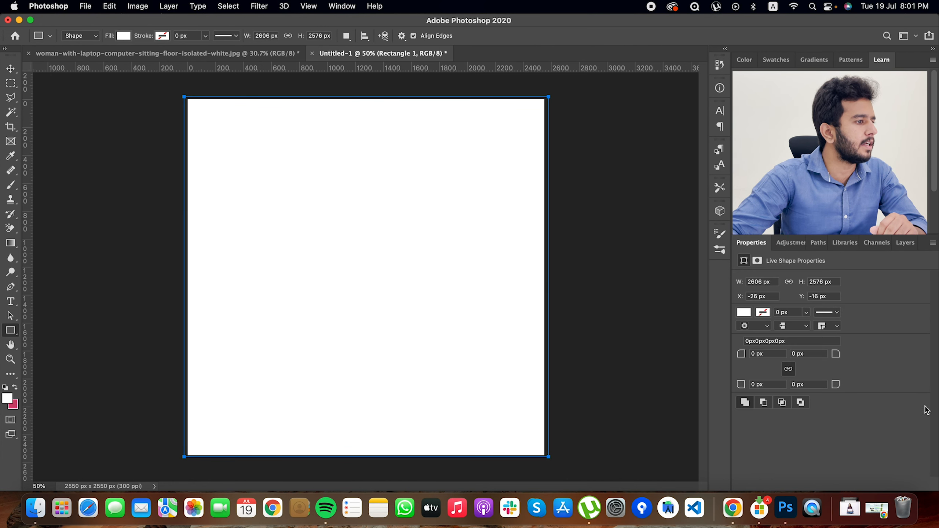
- Move the white rectangle layer beneath the star's layer
{"action": "left_click", "coordinate": [904, 244]}
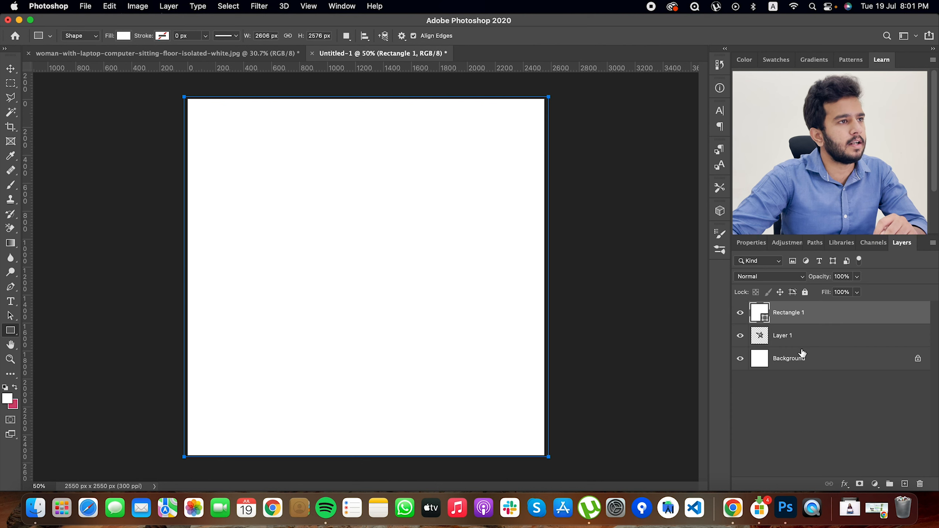
{"action": "left_click_drag", "start_coordinate": [799, 319], "coordinate": [797, 337]}
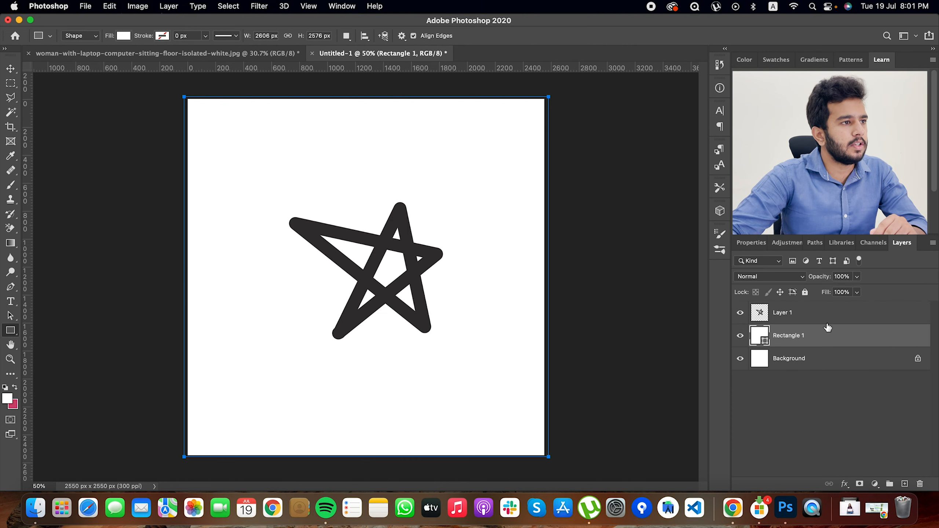
{"action": "left_click", "coordinate": [799, 318]}
{"action": "left_click", "coordinate": [797, 336]}
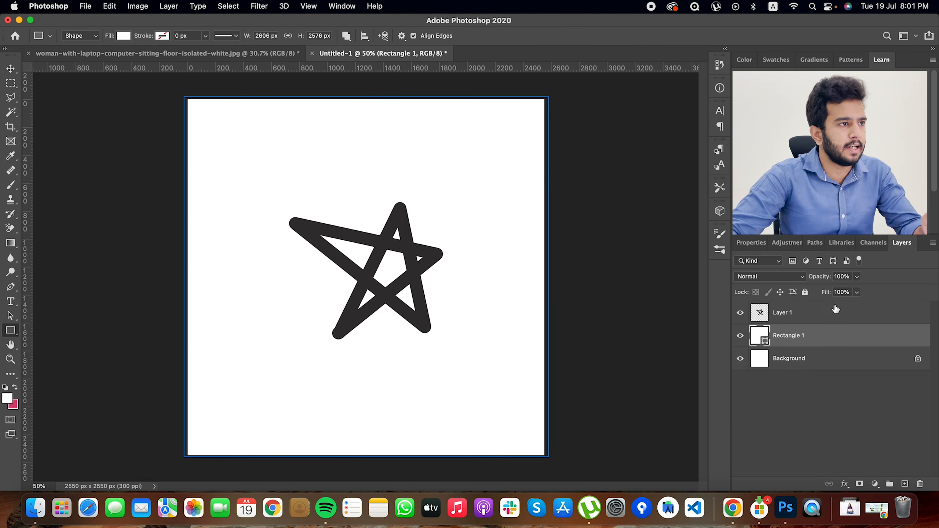
- Merge the star's layer with the white rectangle layer
{"action": "left_click", "coordinate": [835, 312], "text": "shift"}
{"action": "right_click", "coordinate": [835, 312]}
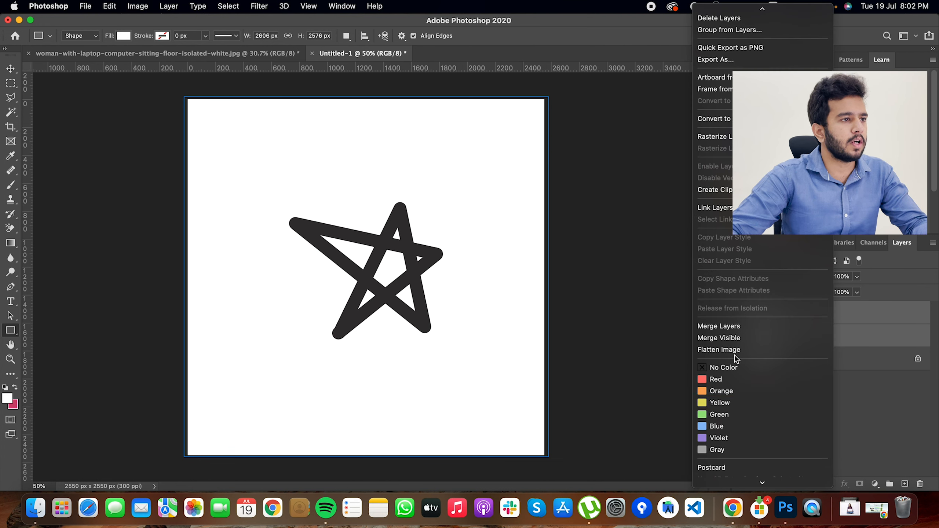
{"action": "left_click", "coordinate": [722, 326]}
{"action": "left_click", "coordinate": [629, 342]}
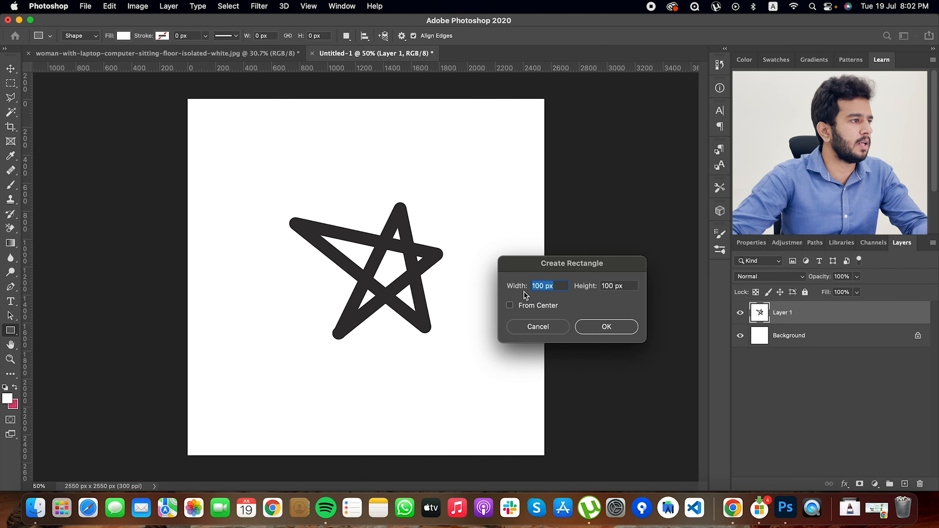
{"action": "left_click", "coordinate": [526, 326]}
- Apply a Content-Aware fill to a rectangular selection around the star, and undo back to before the layer merge
{"action": "left_click", "coordinate": [11, 68]}
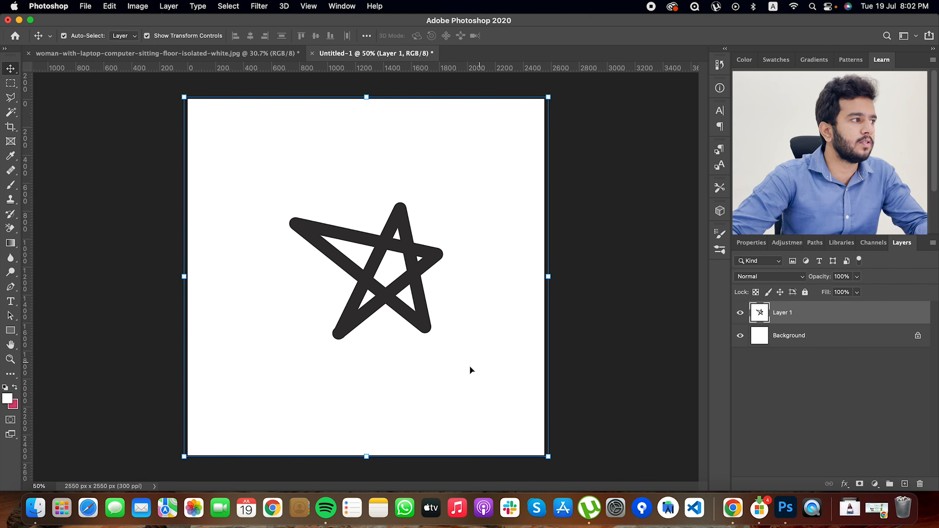
{"action": "left_click", "coordinate": [10, 84]}
{"action": "left_click_drag", "start_coordinate": [273, 162], "coordinate": [478, 356]}
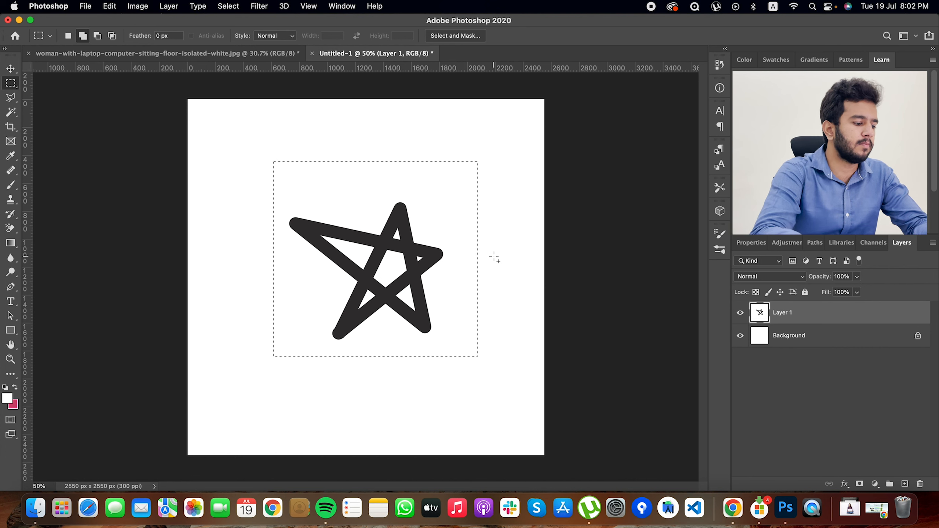
{"action": "key", "text": "shift+BackSpace"}
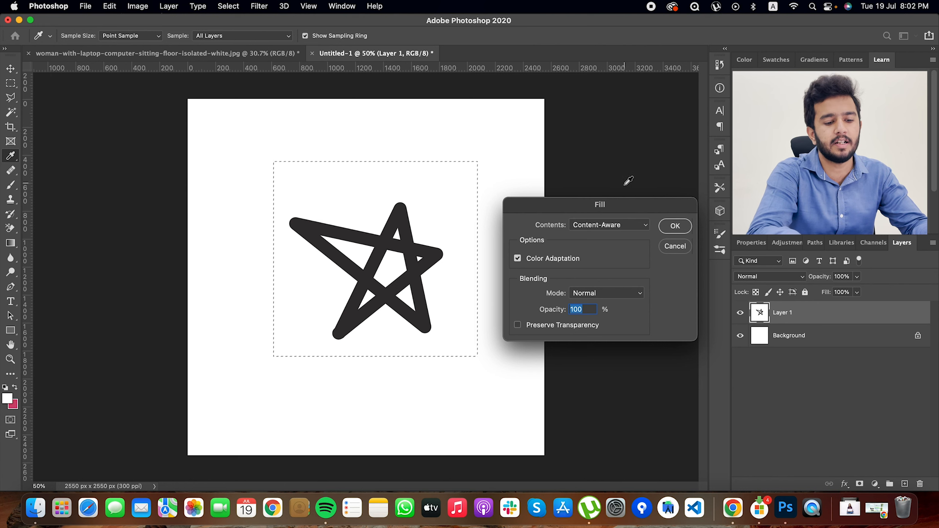
{"action": "left_click_drag", "start_coordinate": [607, 208], "coordinate": [578, 150]}
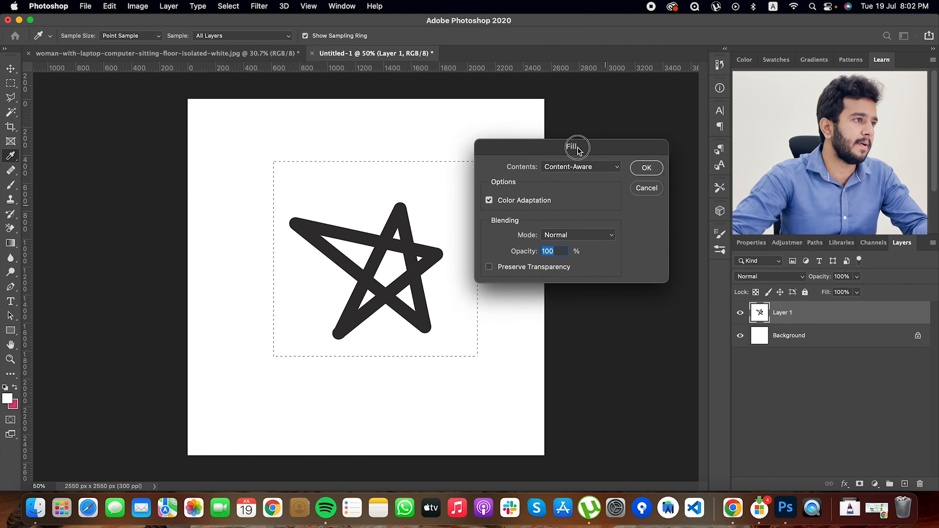
{"action": "left_click", "coordinate": [639, 168]}
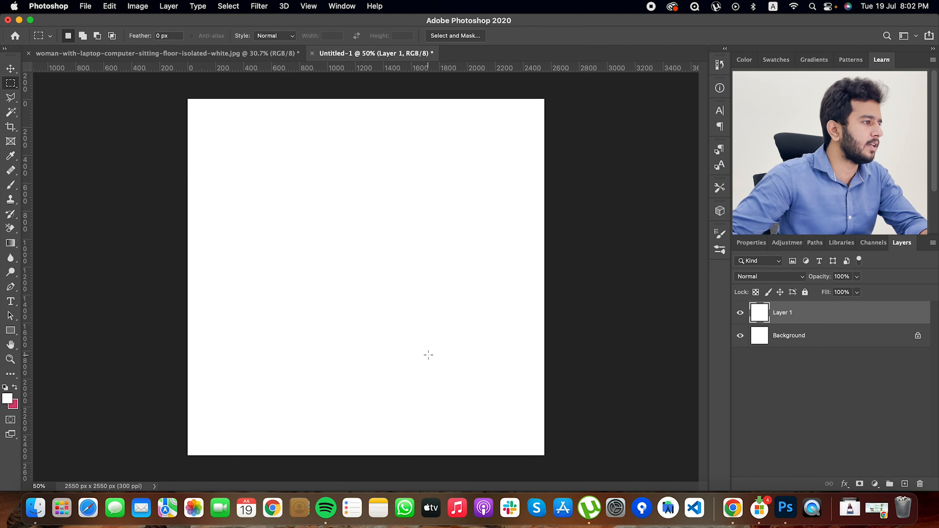
{"action": "key", "text": "super+z"}
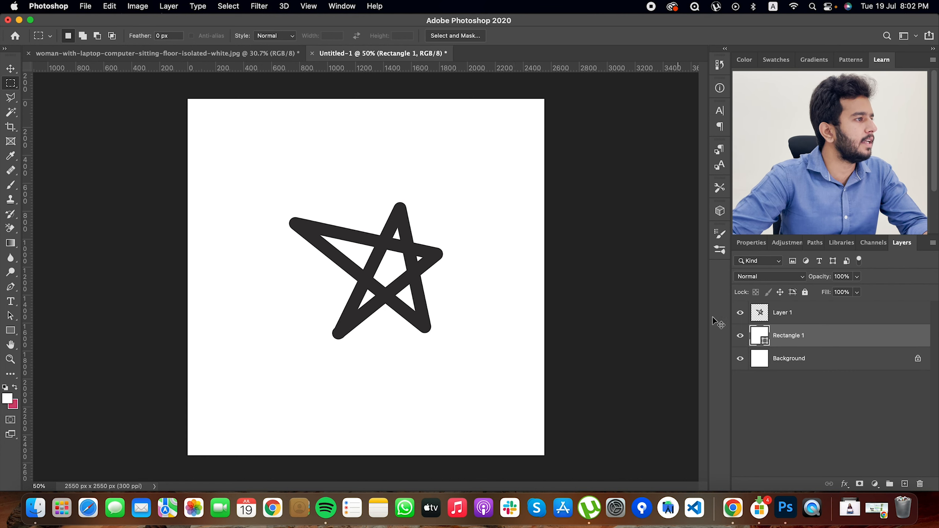
- Move the white rectangle layer above the star's layer and hide it
{"action": "left_click_drag", "start_coordinate": [788, 336], "coordinate": [787, 312]}
{"action": "left_click", "coordinate": [740, 313]}
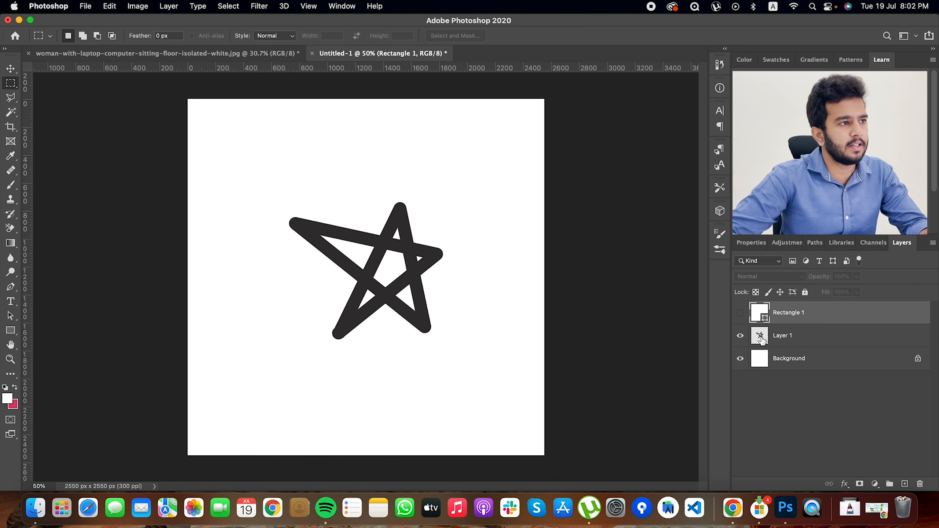
- Make a rectangular marquee selection around the star on Layer 1
{"action": "left_click", "coordinate": [792, 335]}
{"action": "left_click_drag", "start_coordinate": [266, 156], "coordinate": [484, 375]}
{"action": "right_click", "coordinate": [458, 304]}
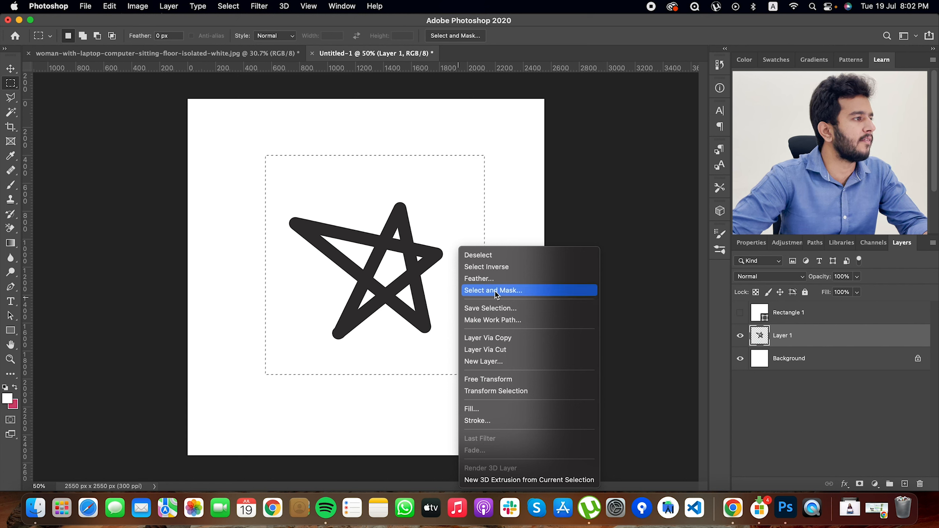
{"action": "left_click", "coordinate": [395, 297]}
- Fill the selection with the white foreground colour at 100% opacity, and undo the fill
{"action": "key", "text": "shift+BackSpace"}
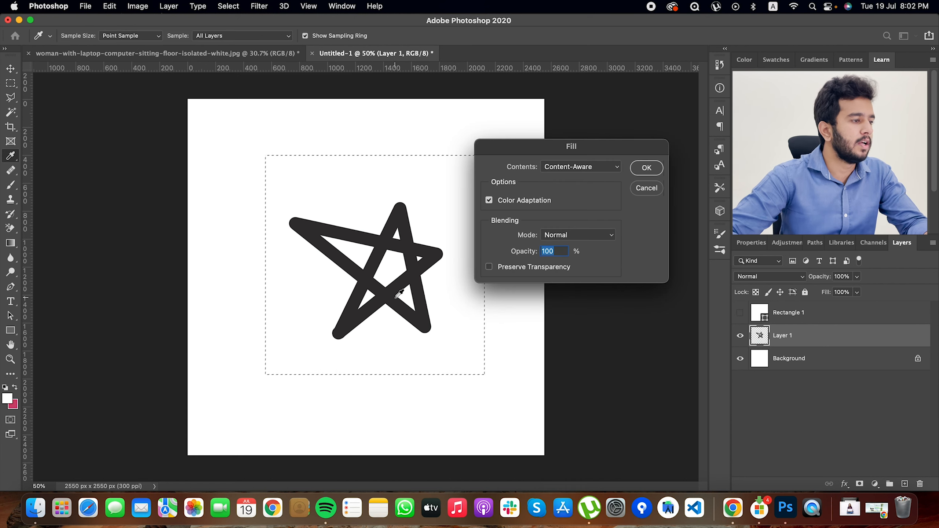
{"action": "left_click", "coordinate": [567, 167]}
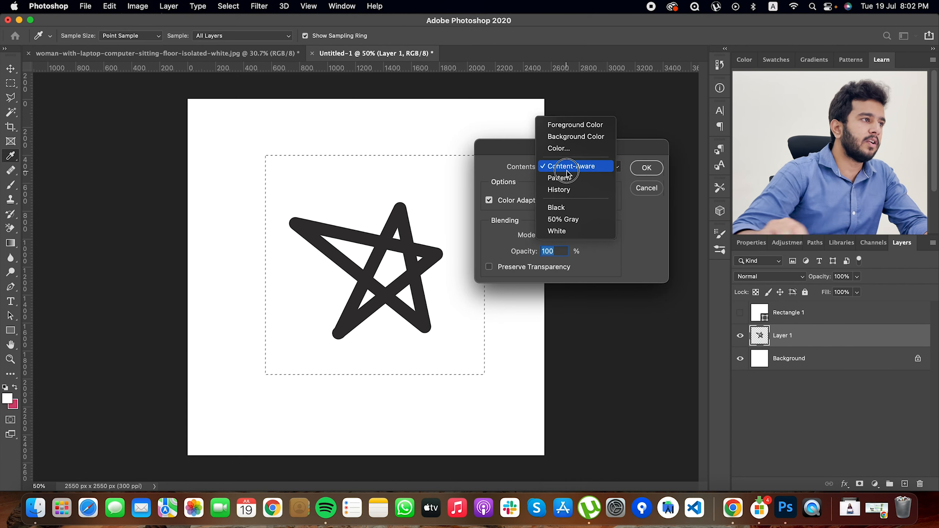
{"action": "left_click", "coordinate": [561, 127]}
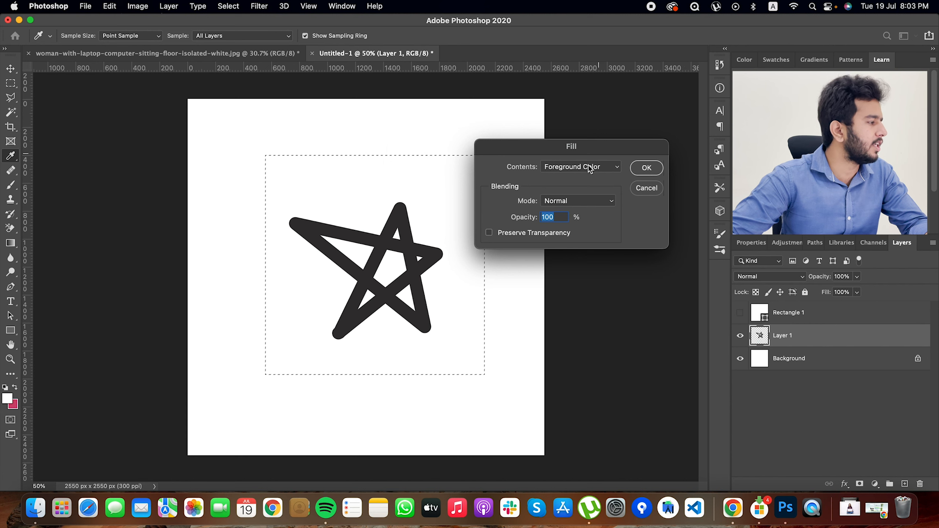
{"action": "left_click", "coordinate": [647, 168]}
{"action": "key", "text": "m"}
{"action": "key", "text": "cmd+z"}
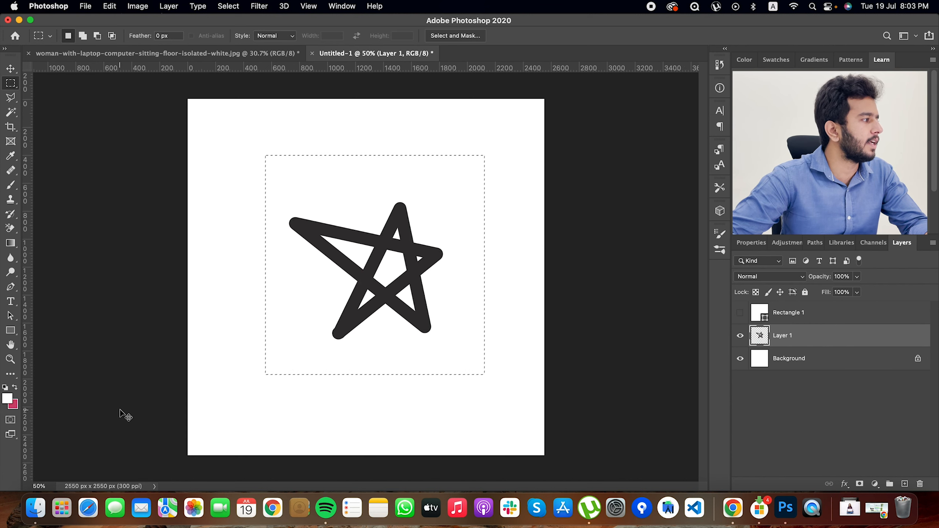
- Change the foreground colour to a soft red
{"action": "left_click", "coordinate": [7, 398]}
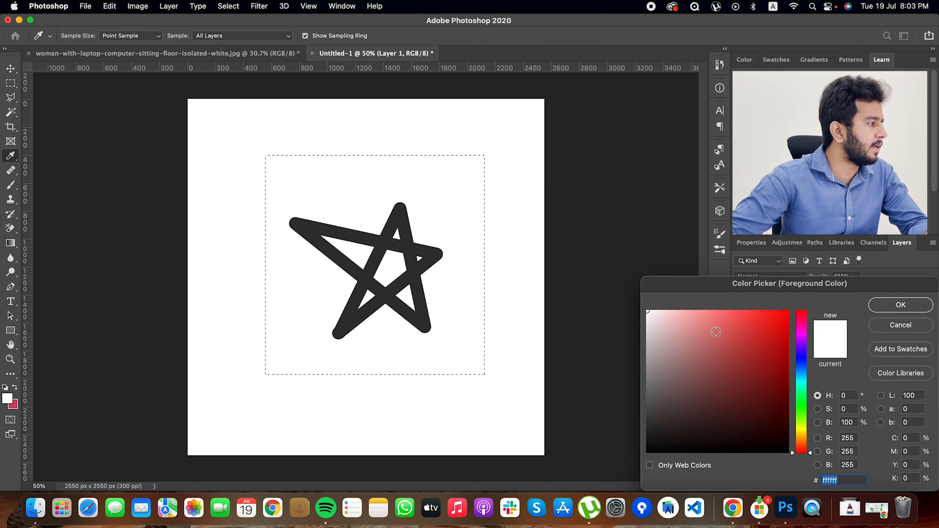
{"action": "left_click", "coordinate": [728, 327]}
{"action": "left_click", "coordinate": [900, 305]}
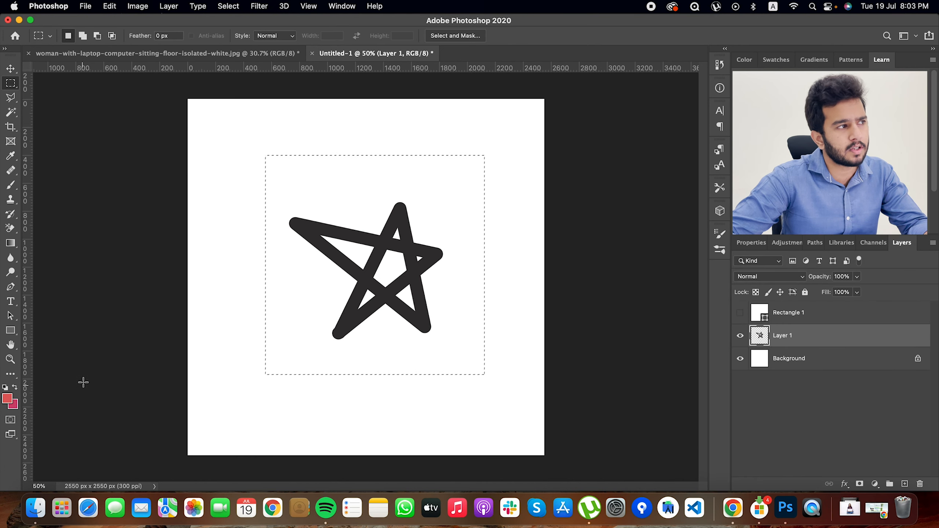
- Fill the selection with the red foreground colour with Preserve Transparency off, and undo the fill
{"action": "key", "text": "shift+BackSpace"}
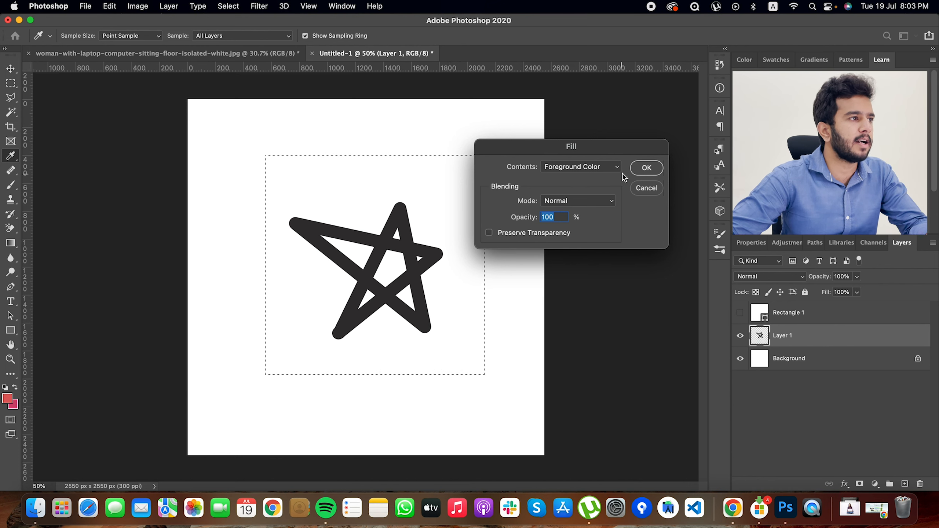
{"action": "left_click", "coordinate": [637, 169]}
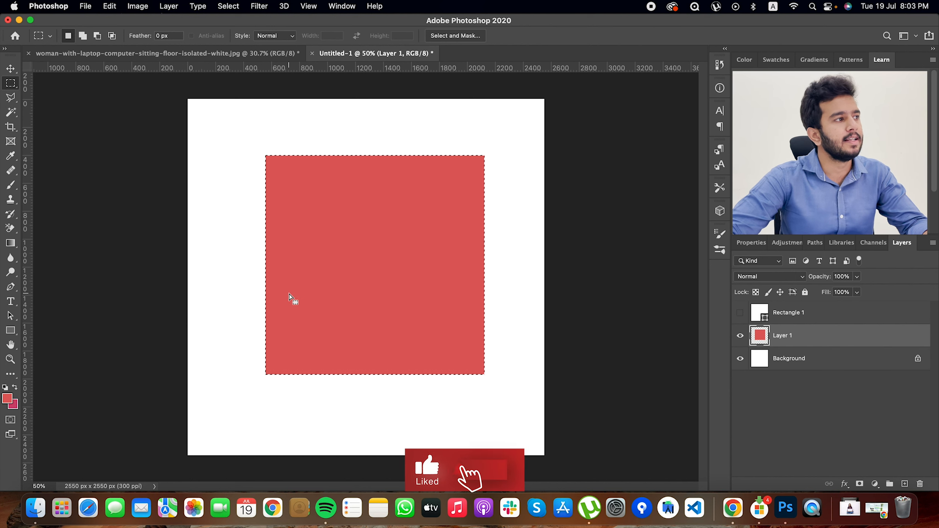
{"action": "key", "text": "super+z"}
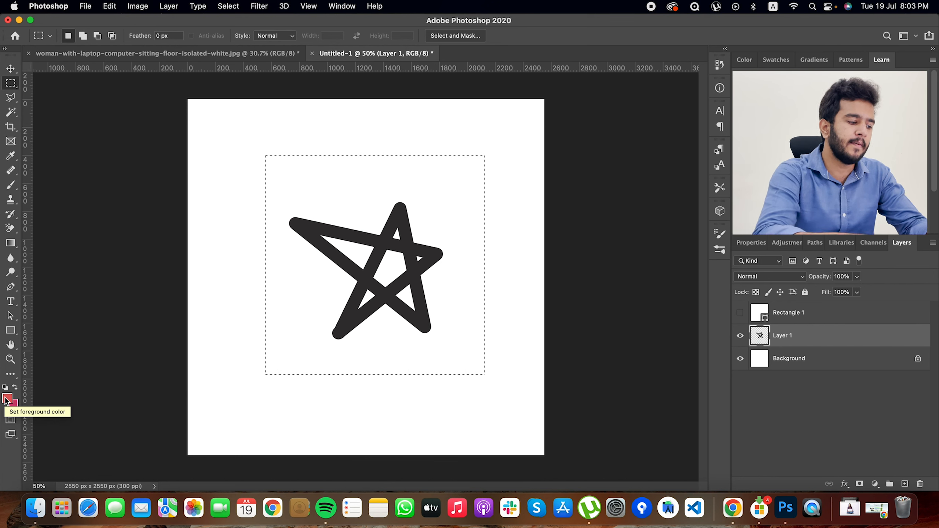
- Fill only the star's strokes with the red foreground colour using Preserve Transparency at 100% opacity, and deselect
{"action": "key", "text": "shift+BackSpace"}
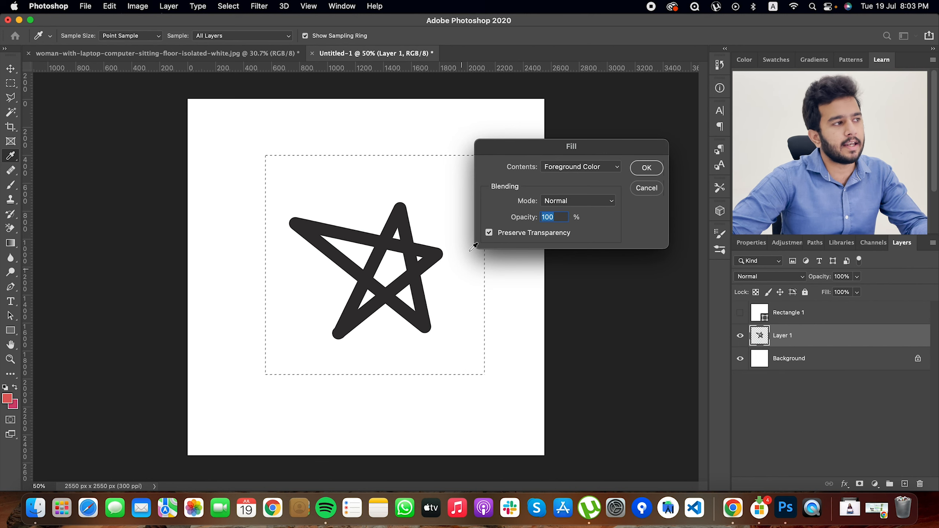
{"action": "left_click", "coordinate": [646, 168]}
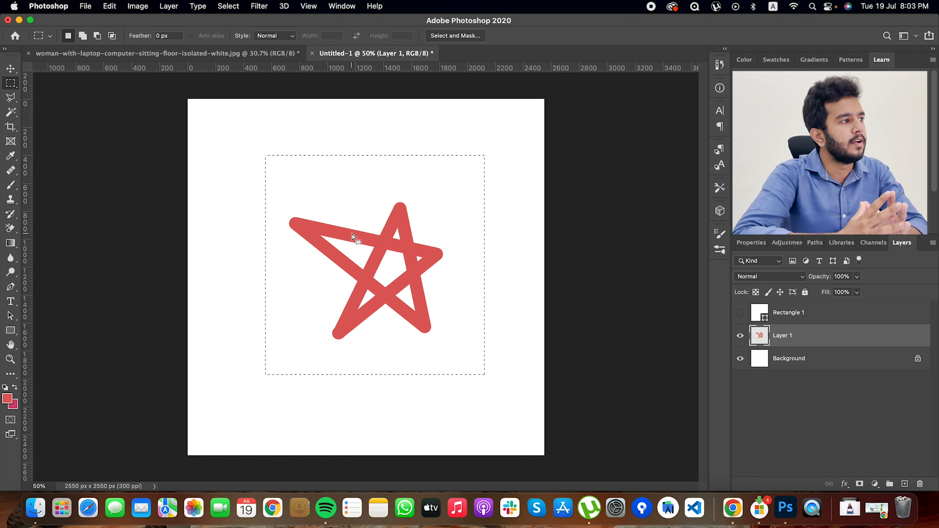
{"action": "left_click", "coordinate": [391, 265]}
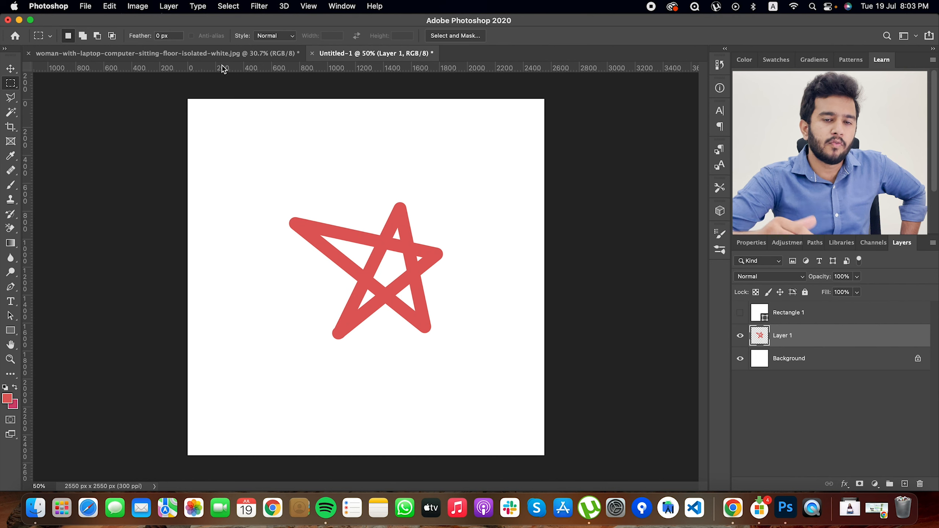
- In the woman-with-laptop photo, outline the seated woman with the Content-Aware Move Tool and relocate her to the left part of the image
{"action": "left_click", "coordinate": [218, 53]}
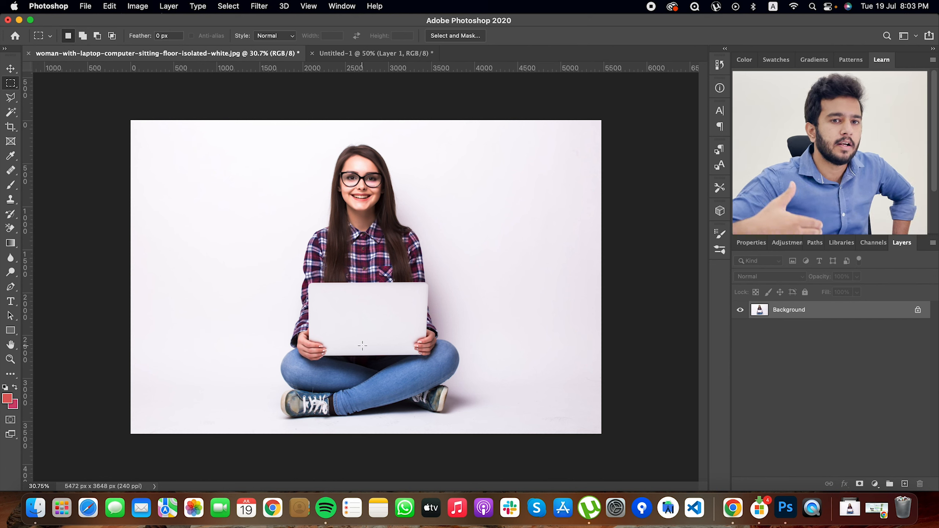
{"action": "left_click", "coordinate": [17, 172]}
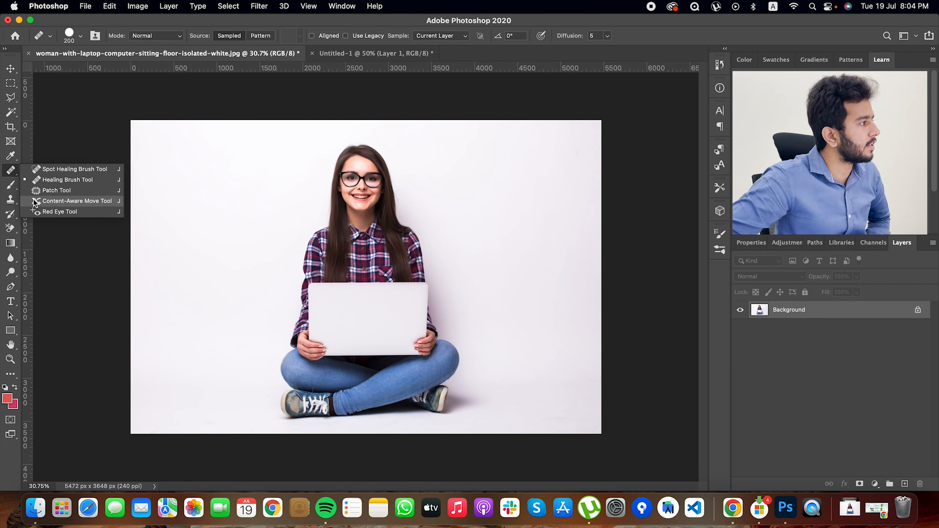
{"action": "left_click", "coordinate": [69, 201]}
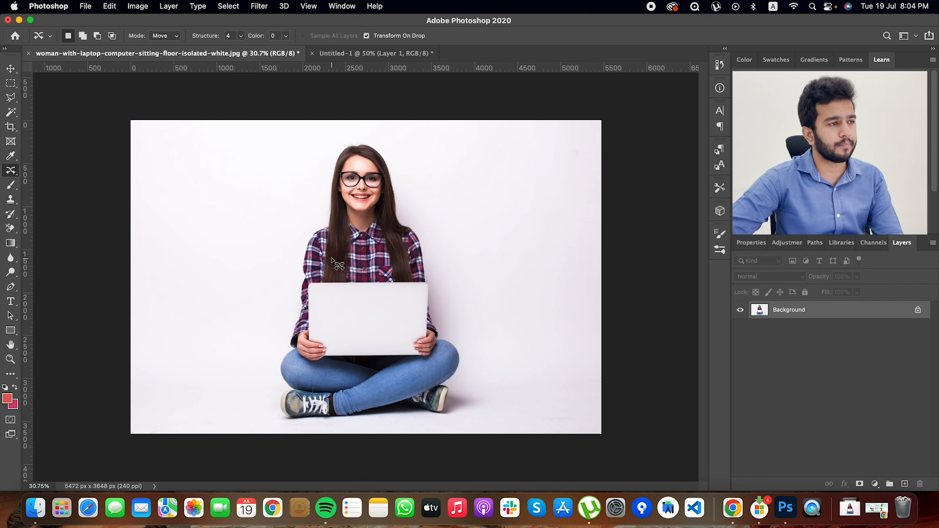
{"action": "mouse_move", "coordinate": [320, 221]}
{"action": "left_mouse_down"}
{"action": "mouse_move", "coordinate": [339, 143]}
{"action": "mouse_move", "coordinate": [398, 148]}
{"action": "mouse_move", "coordinate": [414, 211]}
{"action": "mouse_move", "coordinate": [440, 243]}
{"action": "mouse_move", "coordinate": [463, 341]}
{"action": "mouse_move", "coordinate": [498, 405]}
{"action": "mouse_move", "coordinate": [410, 426]}
{"action": "mouse_move", "coordinate": [270, 417]}
{"action": "mouse_move", "coordinate": [296, 241]}
{"action": "mouse_move", "coordinate": [314, 214]}
{"action": "left_mouse_up"}
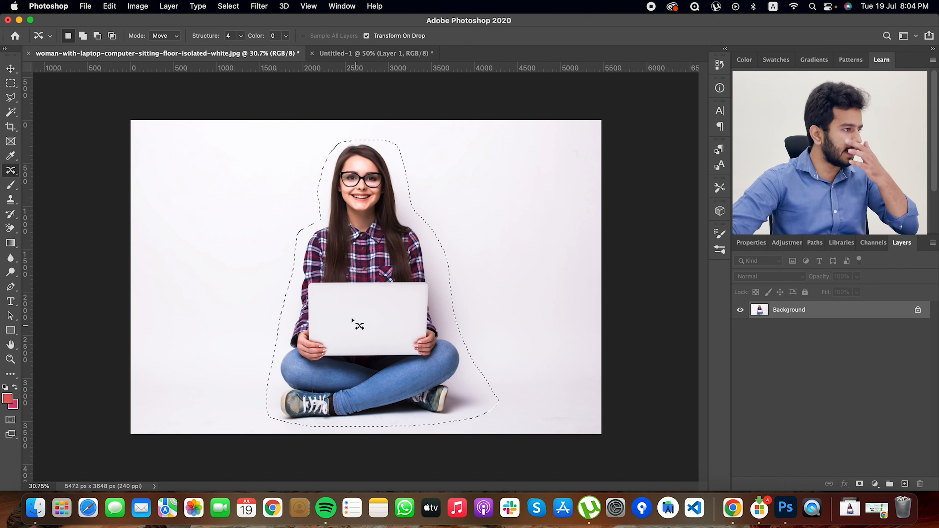
{"action": "left_click_drag", "start_coordinate": [352, 319], "coordinate": [251, 316]}
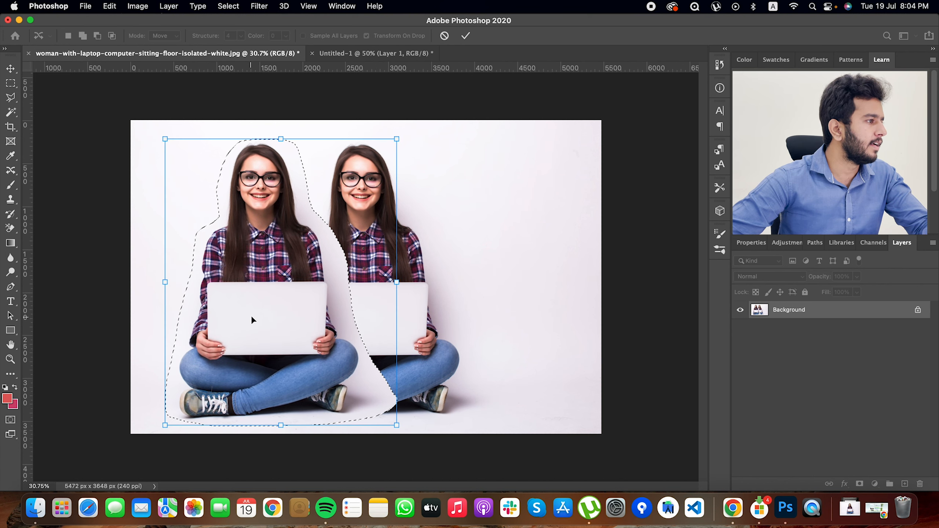
{"action": "left_click", "coordinate": [467, 36]}
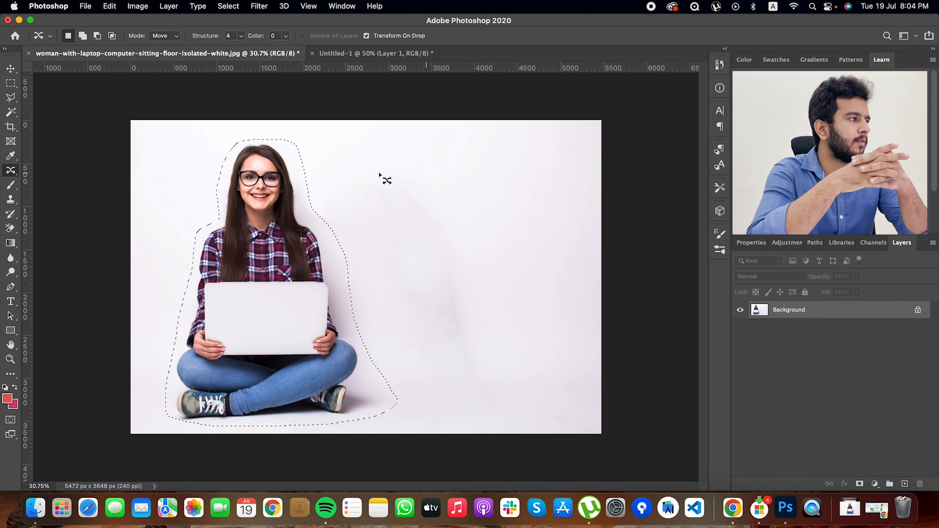
- Restore the woman to her original central position and clear the selection around her
{"action": "key", "text": "w"}
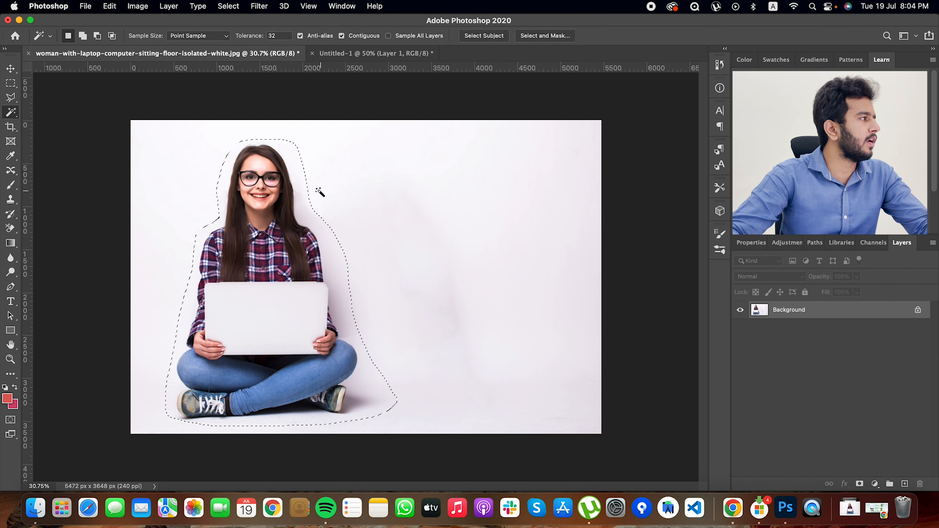
{"action": "key", "text": "super+d"}
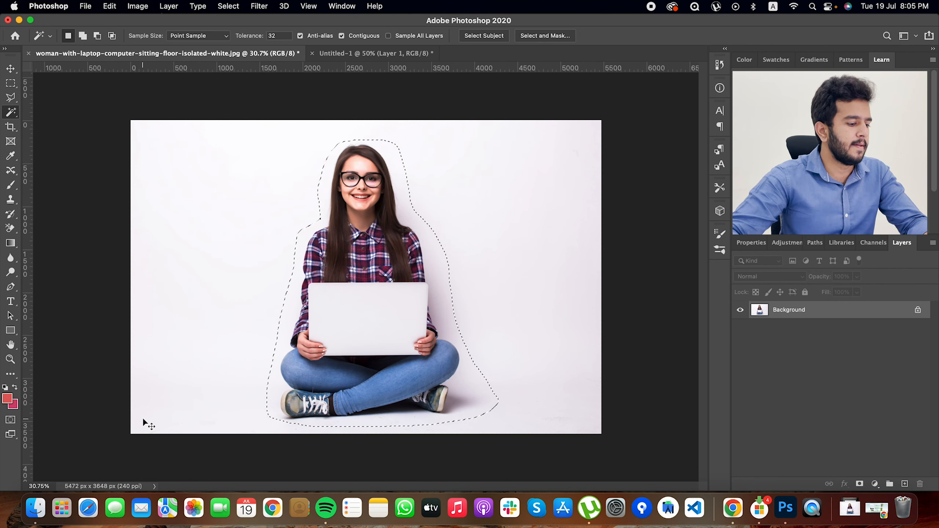
{"action": "left_click", "coordinate": [373, 217]}
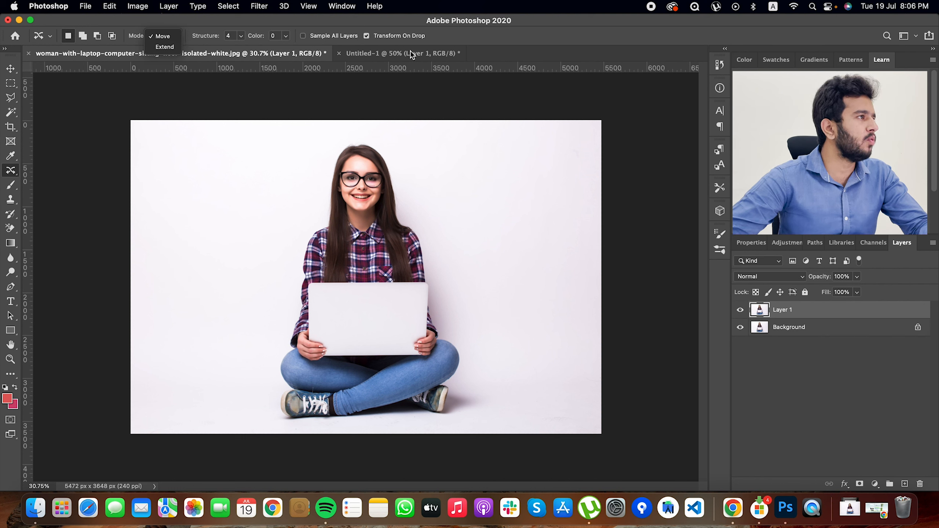
- Keep the Content-Aware Move Tool in Move mode and outline the seated woman loosely on Layer 1, including her shadow
{"action": "left_click", "coordinate": [471, 37]}
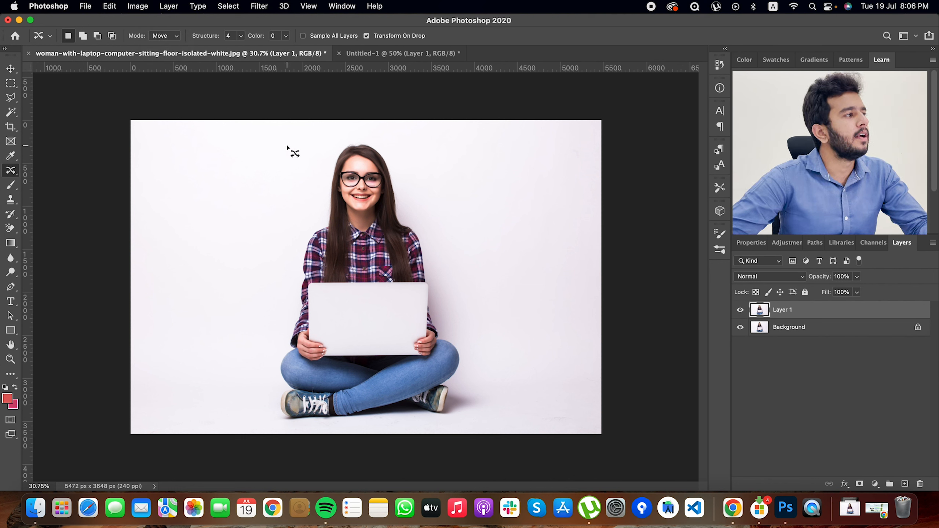
{"action": "mouse_move", "coordinate": [276, 145]}
{"action": "left_mouse_down"}
{"action": "mouse_move", "coordinate": [325, 294]}
{"action": "mouse_move", "coordinate": [313, 355]}
{"action": "left_mouse_up"}
{"action": "key", "text": "super+z"}
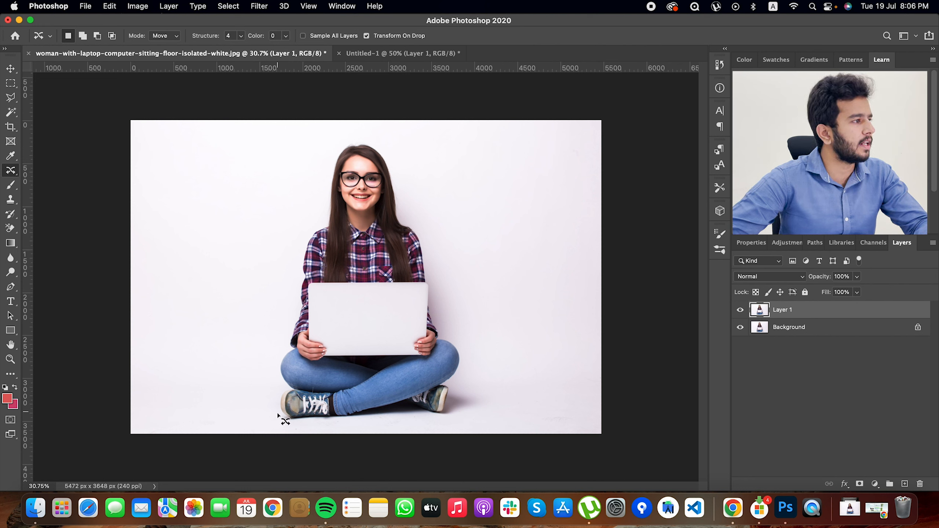
{"action": "mouse_move", "coordinate": [275, 415]}
{"action": "left_mouse_down"}
{"action": "mouse_move", "coordinate": [271, 345]}
{"action": "mouse_move", "coordinate": [292, 286]}
{"action": "mouse_move", "coordinate": [307, 173]}
{"action": "mouse_move", "coordinate": [345, 139]}
{"action": "mouse_move", "coordinate": [365, 137]}
{"action": "mouse_move", "coordinate": [391, 148]}
{"action": "mouse_move", "coordinate": [446, 258]}
{"action": "mouse_move", "coordinate": [489, 402]}
{"action": "mouse_move", "coordinate": [452, 427]}
{"action": "mouse_move", "coordinate": [277, 417]}
{"action": "left_mouse_up"}
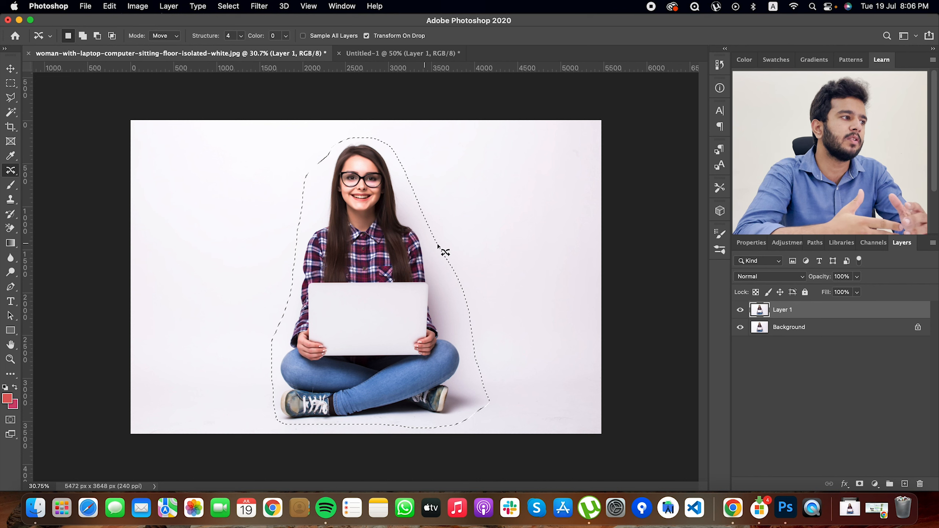
{"action": "mouse_move", "coordinate": [460, 247]}
{"action": "left_mouse_down"}
{"action": "mouse_move", "coordinate": [401, 149]}
{"action": "mouse_move", "coordinate": [324, 146]}
{"action": "mouse_move", "coordinate": [287, 203]}
{"action": "left_mouse_up"}
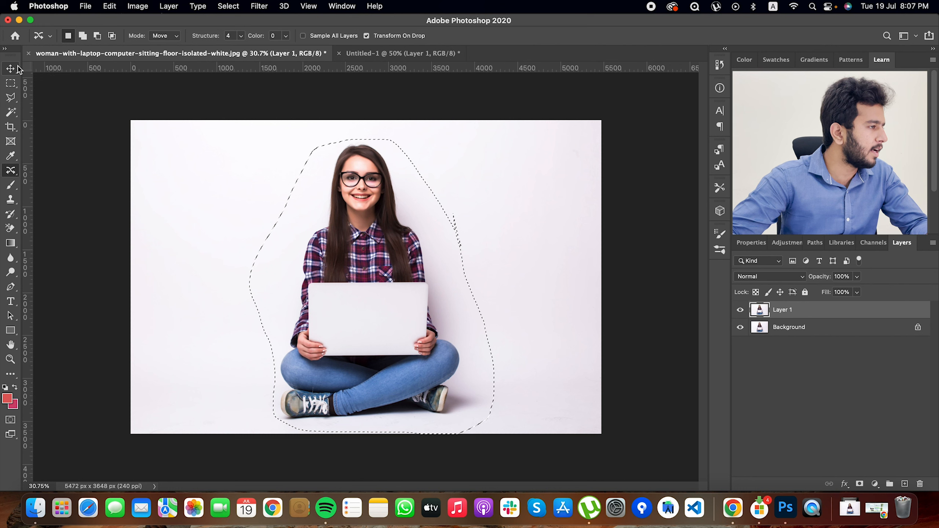
- Relocate the selected woman to the left part of the photo, scale her down with Transform On Drop, and commit the transform
{"action": "left_click_drag", "start_coordinate": [322, 254], "coordinate": [281, 267]}
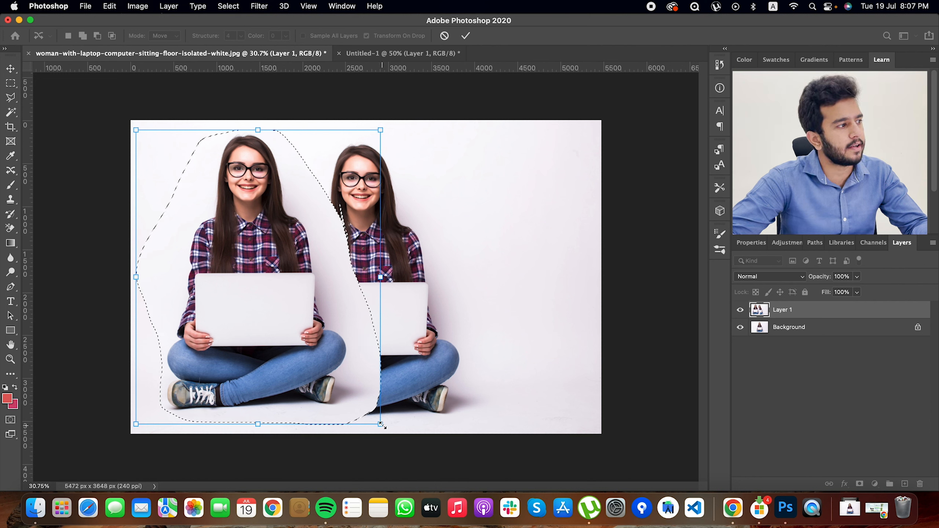
{"action": "left_click_drag", "start_coordinate": [384, 425], "coordinate": [296, 358]}
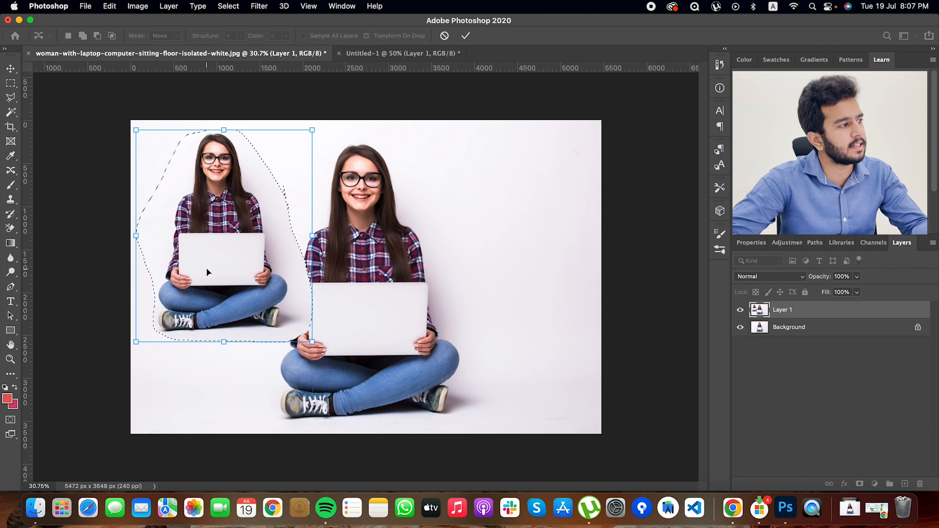
{"action": "left_click_drag", "start_coordinate": [206, 267], "coordinate": [221, 308]}
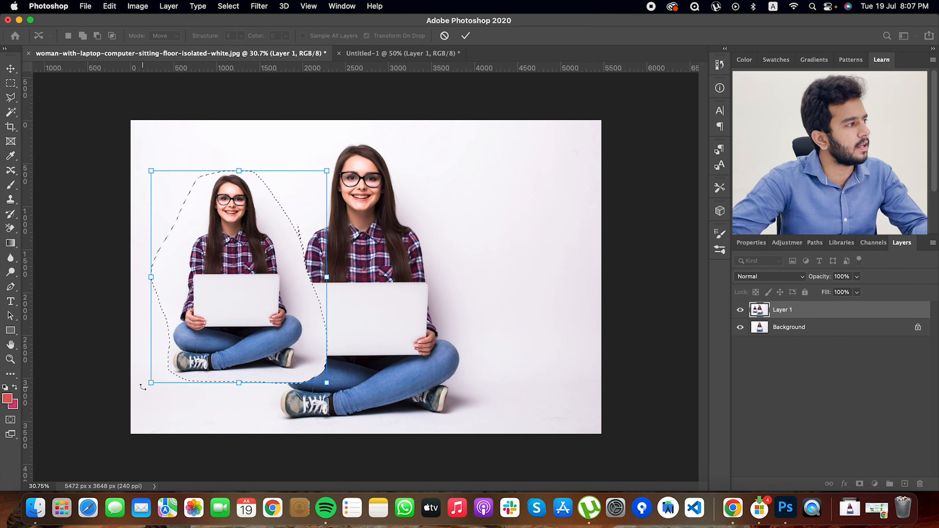
{"action": "left_click_drag", "start_coordinate": [150, 383], "coordinate": [189, 363]}
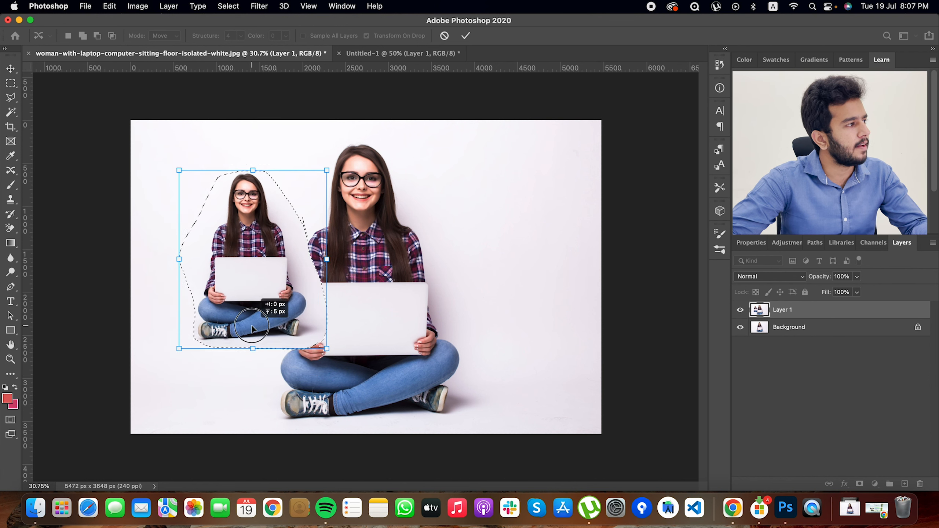
{"action": "left_click_drag", "start_coordinate": [256, 317], "coordinate": [243, 328]}
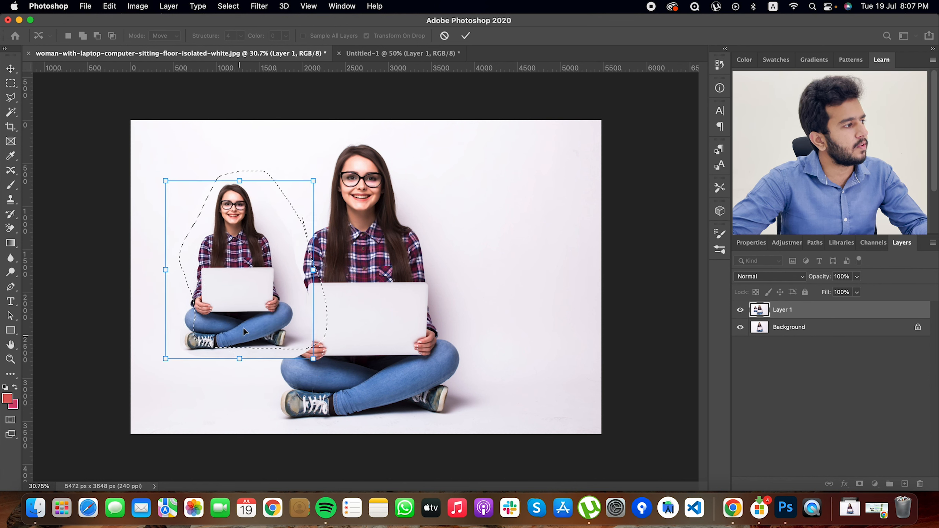
{"action": "left_click", "coordinate": [465, 36]}
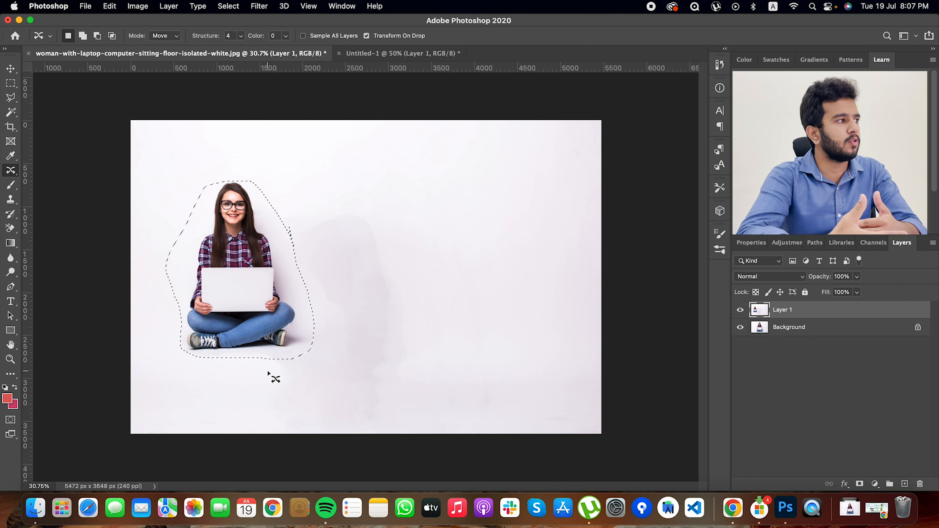
- Clear the selection and examine up close the background filled in where the woman was sitting
{"action": "left_click", "coordinate": [11, 112]}
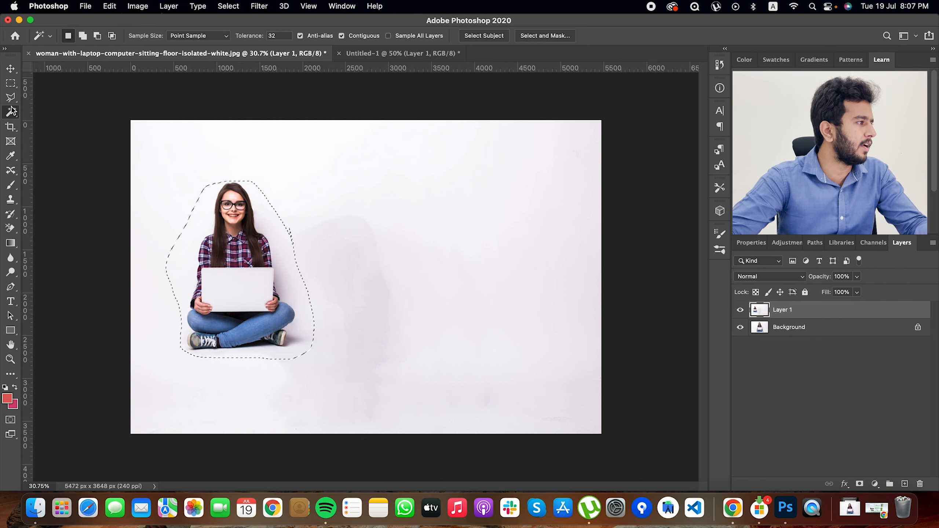
{"action": "left_click", "coordinate": [300, 248]}
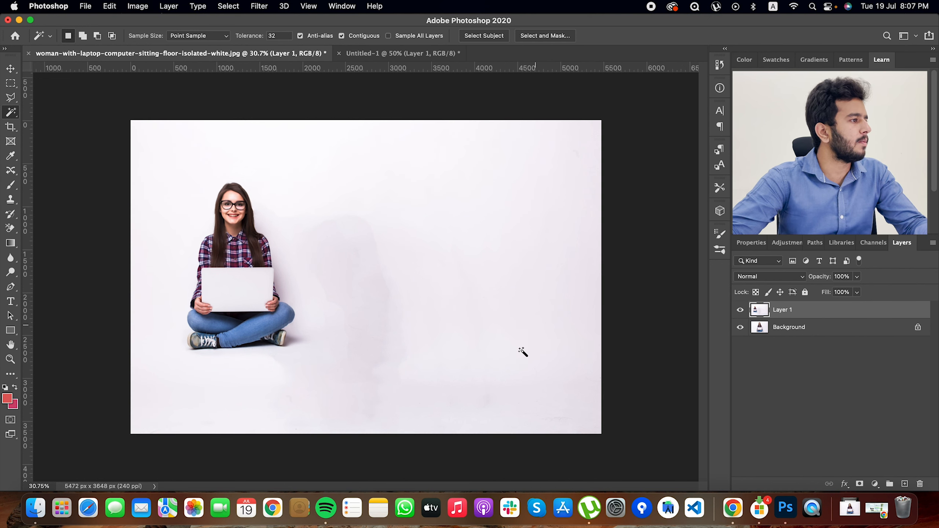
{"action": "scroll", "coordinate": [312, 324], "scroll_direction": "up", "scroll_amount": 3}
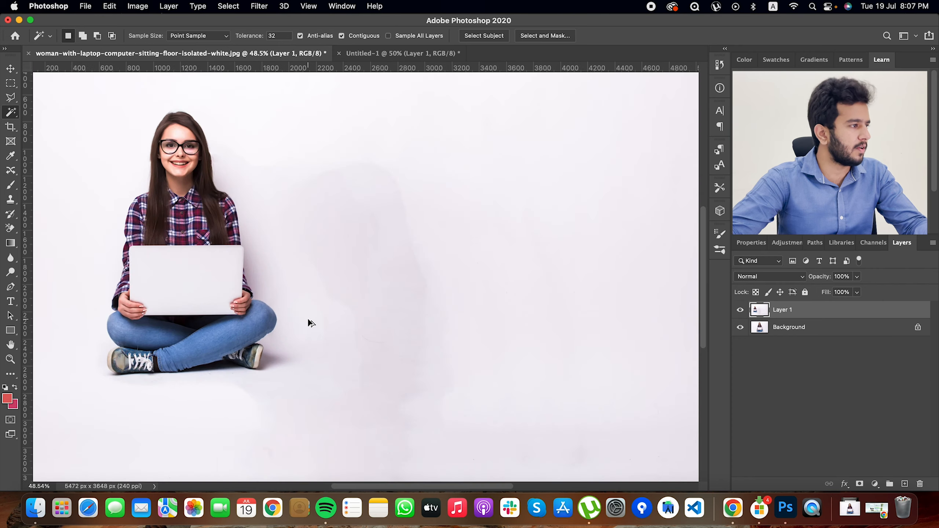
{"action": "scroll", "coordinate": [406, 297], "scroll_direction": "down", "scroll_amount": 3}
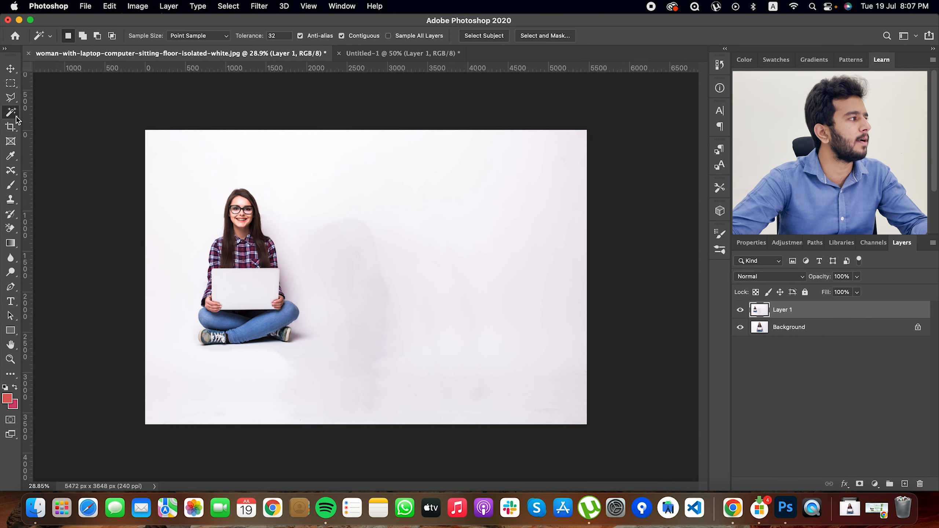
{"action": "left_click", "coordinate": [11, 142]}
{"action": "left_click", "coordinate": [13, 129]}
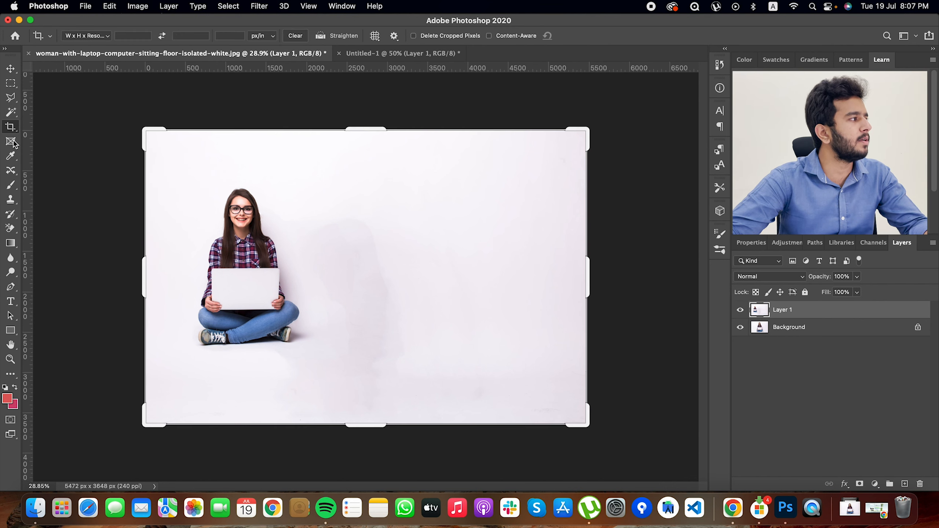
{"action": "left_click", "coordinate": [13, 145]}
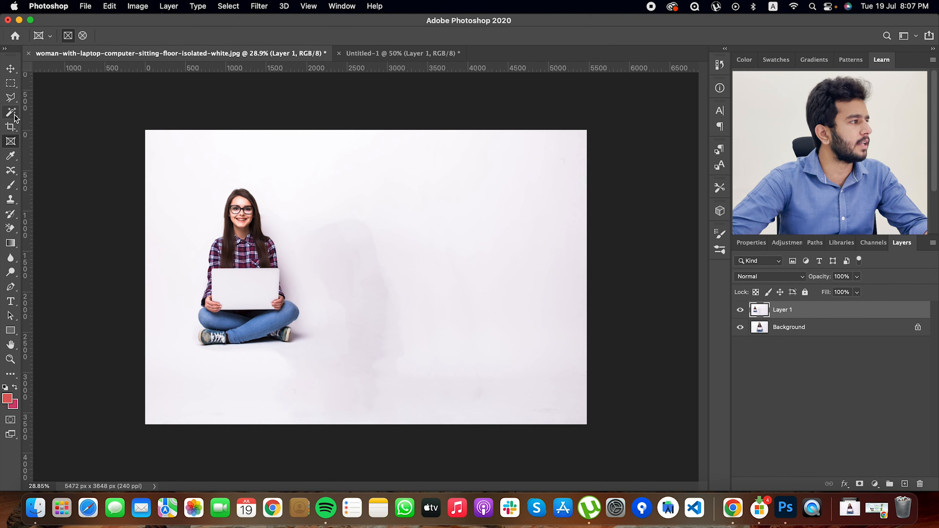
- Try relocating the selected woman to the left with Transform On Drop enabled, and cancel the transform
{"action": "left_click", "coordinate": [10, 170]}
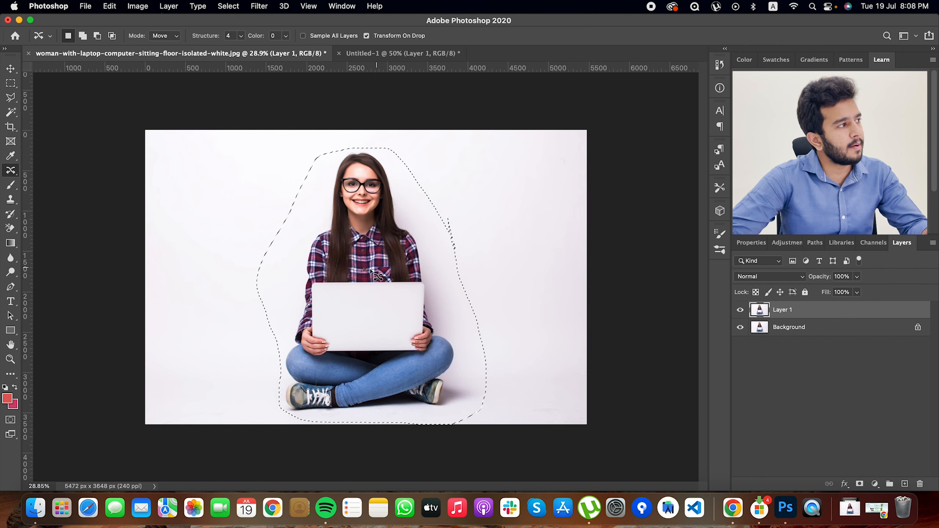
{"action": "left_click_drag", "start_coordinate": [358, 269], "coordinate": [246, 251]}
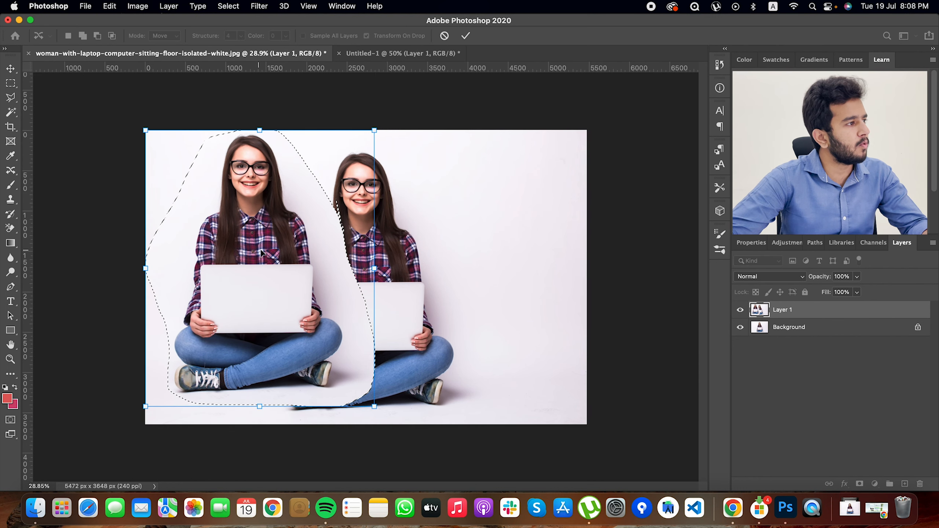
{"action": "left_click", "coordinate": [444, 35]}
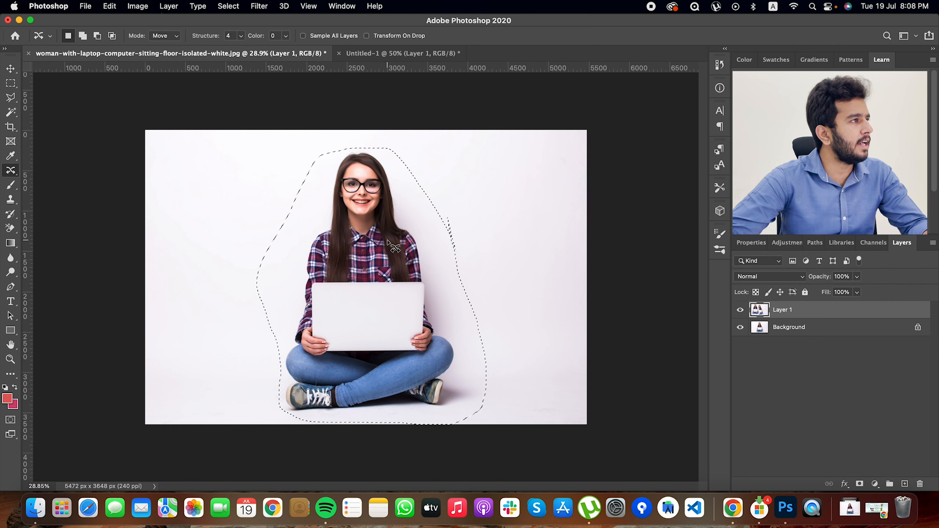
- With Transform On Drop disabled, relocate the selected woman to the left part of the photo, and undo the move
{"action": "left_click_drag", "start_coordinate": [282, 284], "coordinate": [258, 294]}
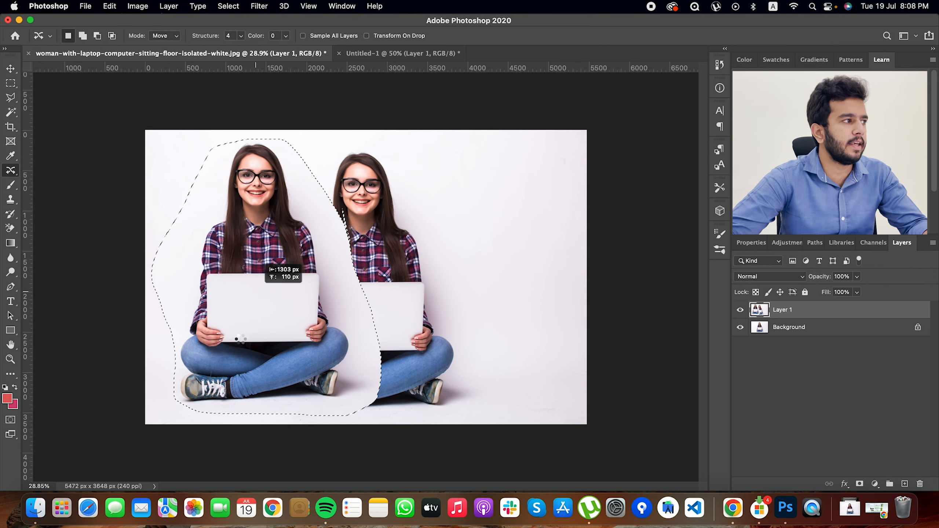
{"action": "left_click_drag", "start_coordinate": [240, 339], "coordinate": [240, 339]}
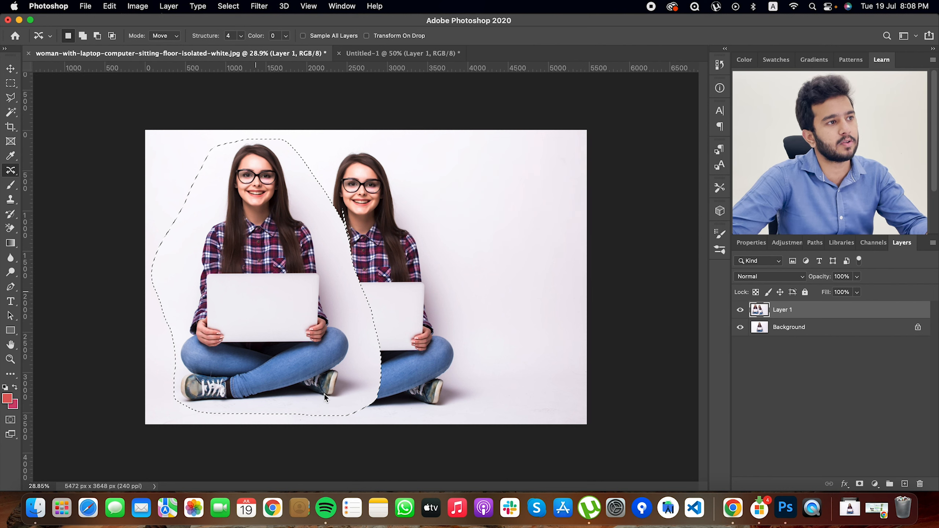
{"action": "key", "text": "super+z"}
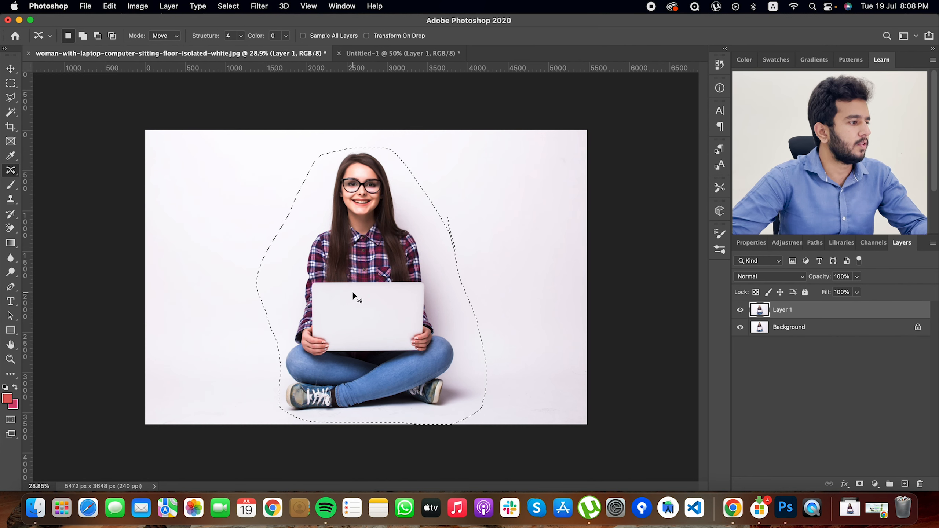
- Enable Sample All Layers, add a new empty layer, and relocate the selected woman leftward onto that layer
{"action": "left_click", "coordinate": [303, 36]}
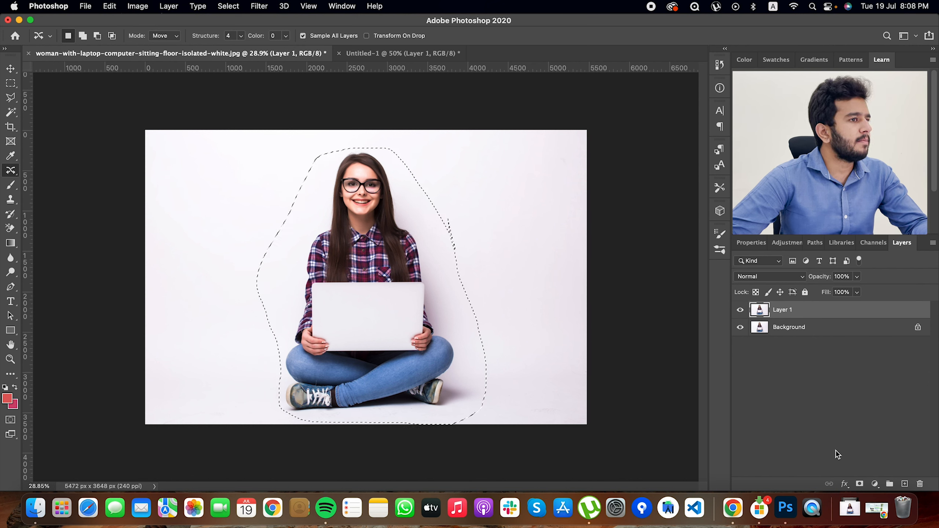
{"action": "left_click", "coordinate": [903, 484]}
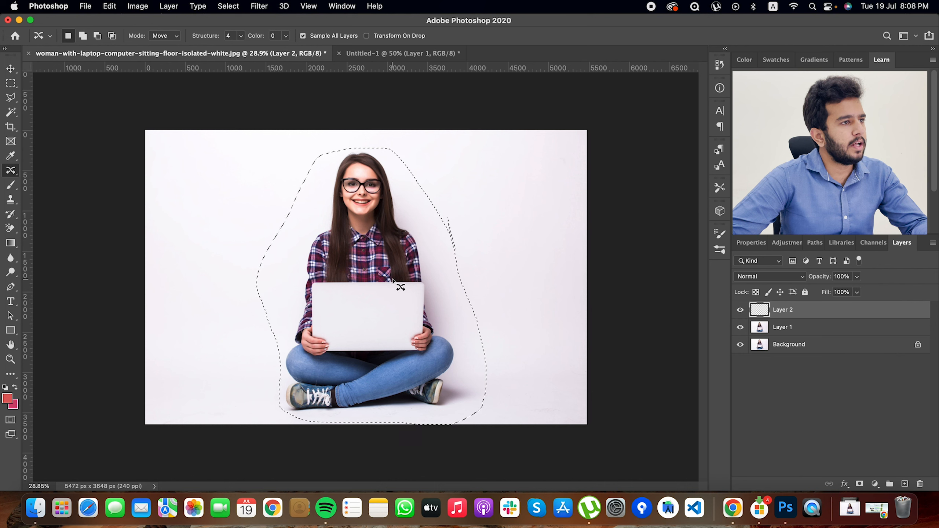
{"action": "mouse_move", "coordinate": [370, 287]}
{"action": "left_mouse_down"}
{"action": "mouse_move", "coordinate": [346, 273]}
{"action": "mouse_move", "coordinate": [284, 273]}
{"action": "left_mouse_up"}
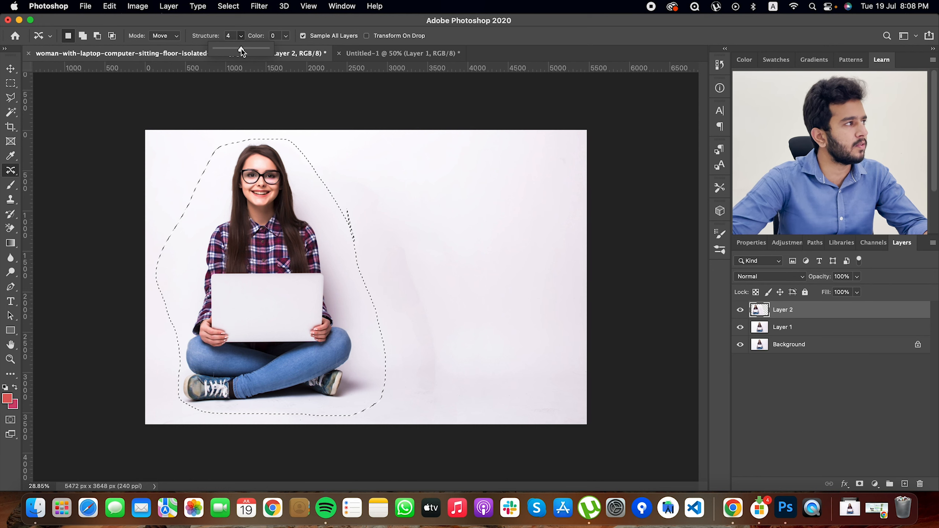
- Set the Content-Aware Move structure to 1 for the relocated woman, and undo the relocation
{"action": "left_click", "coordinate": [240, 49]}
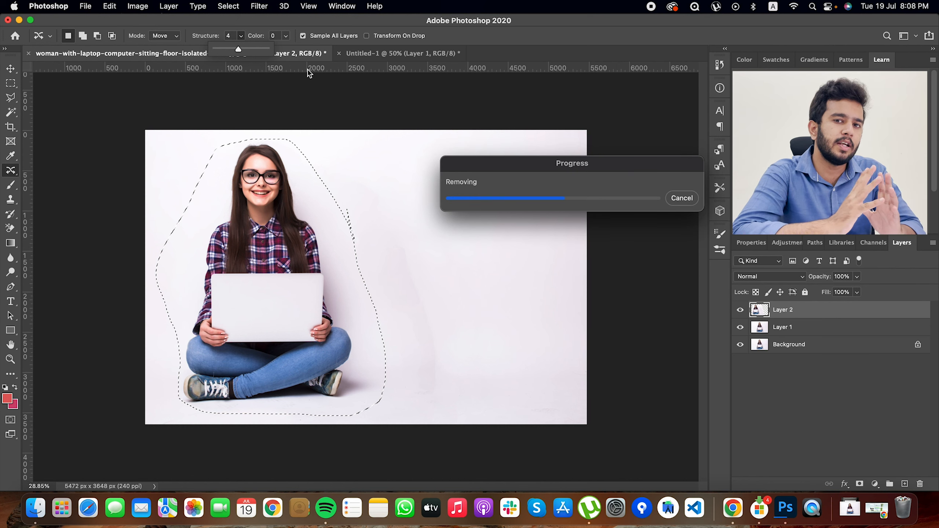
{"action": "left_click_drag", "start_coordinate": [238, 48], "coordinate": [208, 54]}
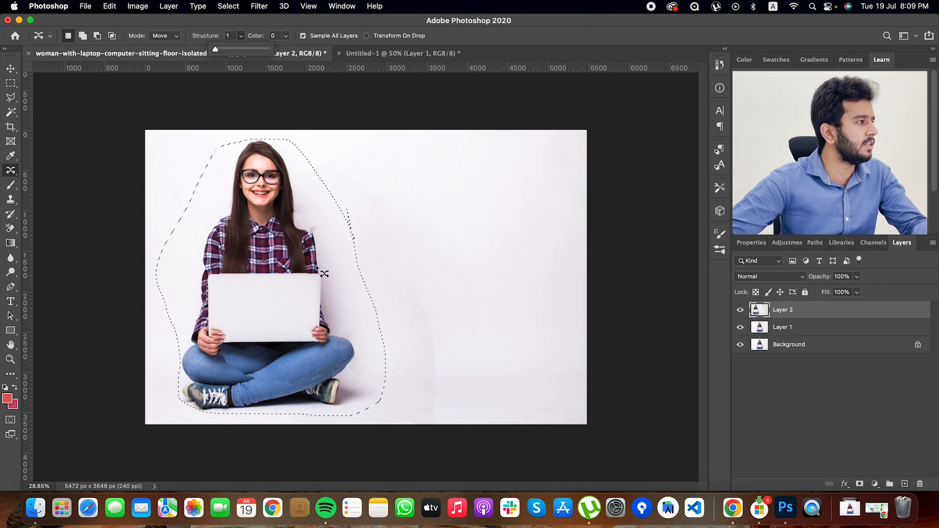
{"action": "key", "text": "super+z"}
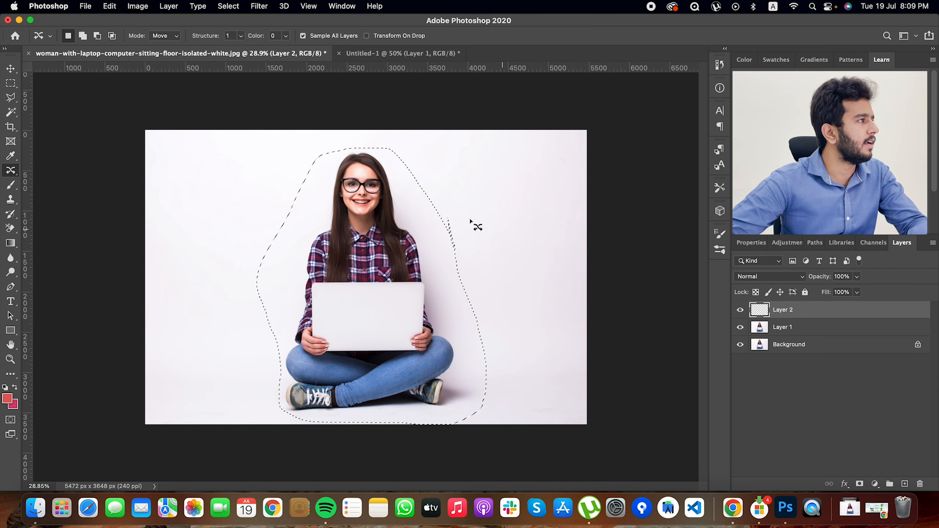
- Set the Content-Aware Move color adaptation to 7 and clear the selection around the woman
{"action": "left_click", "coordinate": [287, 35]}
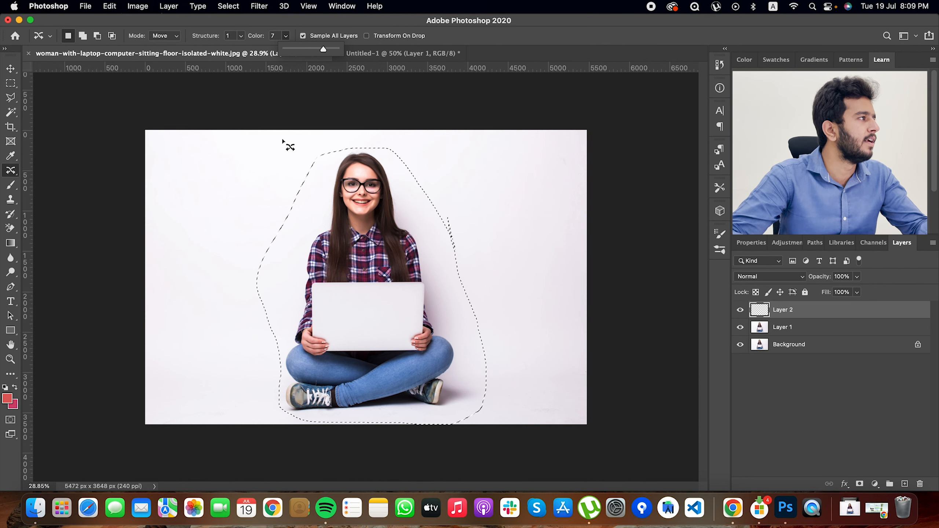
{"action": "left_click", "coordinate": [299, 121]}
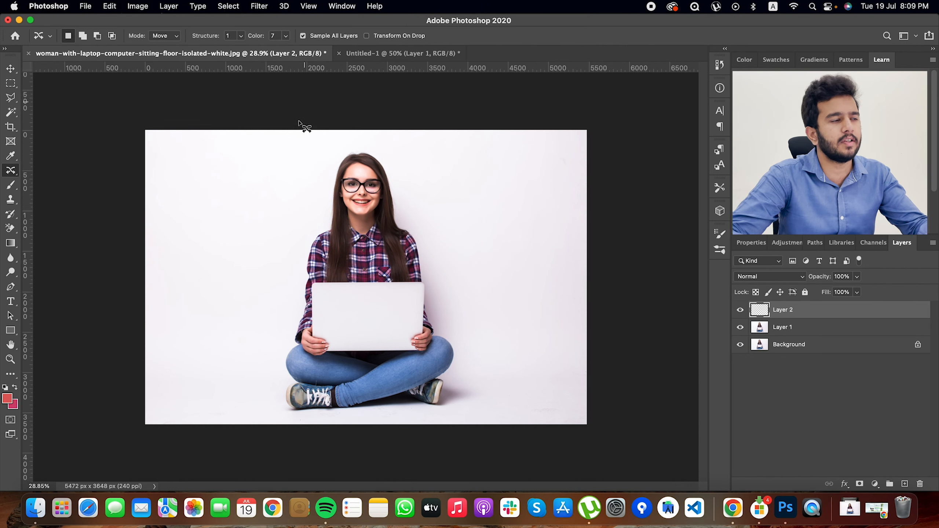
{"action": "key", "text": "super+z"}
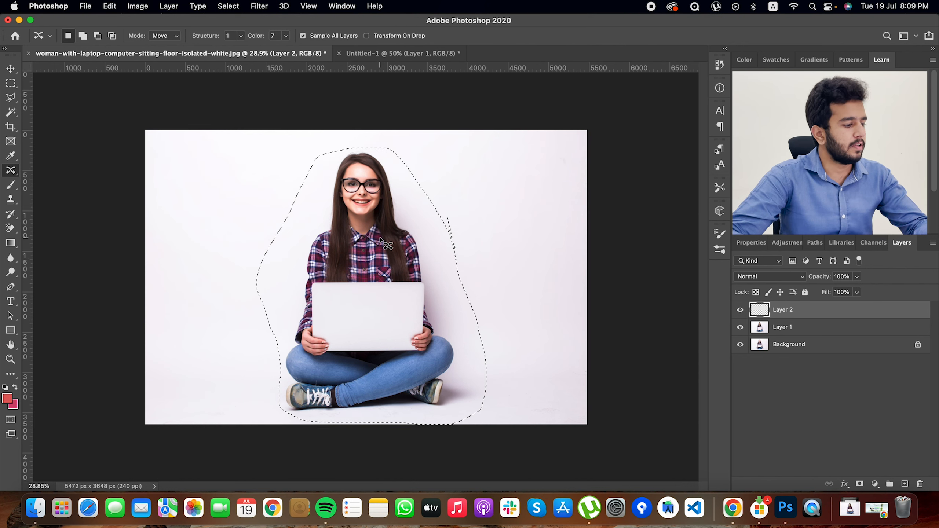
{"action": "key", "text": "shift"}
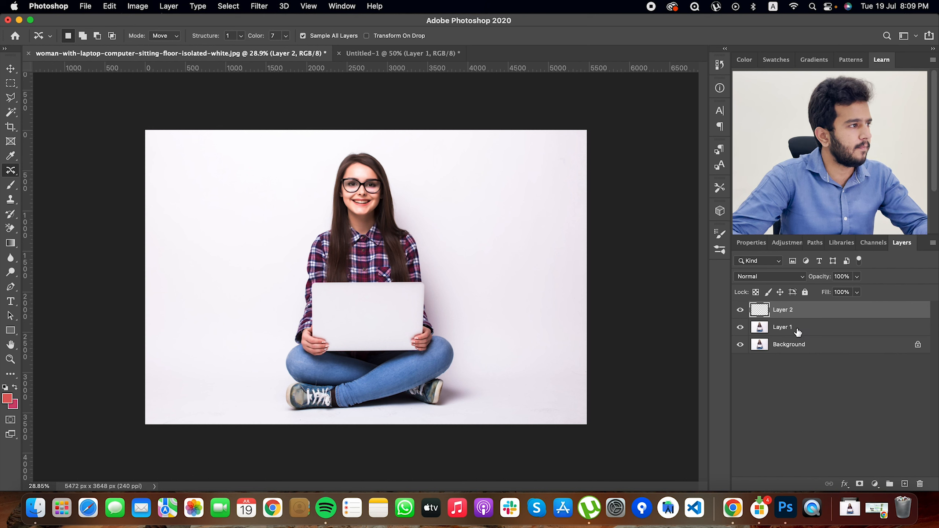
- On Layer 1, outline the seated woman with the Content-Aware Move Tool and enable Transform On Drop
{"action": "left_click", "coordinate": [798, 332]}
{"action": "mouse_move", "coordinate": [310, 226]}
{"action": "left_mouse_down"}
{"action": "mouse_move", "coordinate": [337, 157]}
{"action": "mouse_move", "coordinate": [369, 147]}
{"action": "mouse_move", "coordinate": [394, 149]}
{"action": "mouse_move", "coordinate": [444, 196]}
{"action": "mouse_move", "coordinate": [457, 332]}
{"action": "mouse_move", "coordinate": [474, 403]}
{"action": "mouse_move", "coordinate": [452, 418]}
{"action": "mouse_move", "coordinate": [409, 423]}
{"action": "mouse_move", "coordinate": [279, 419]}
{"action": "mouse_move", "coordinate": [271, 354]}
{"action": "mouse_move", "coordinate": [314, 223]}
{"action": "left_mouse_up"}
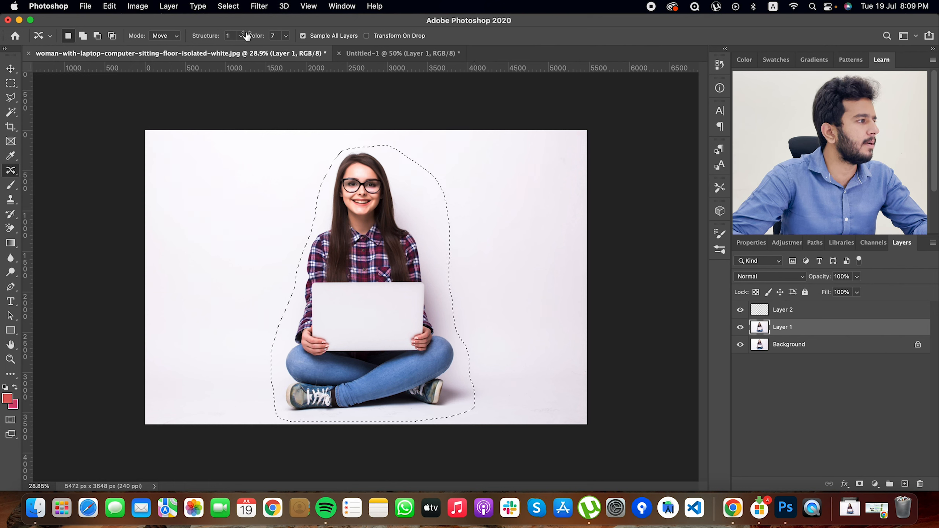
{"action": "left_click", "coordinate": [366, 36]}
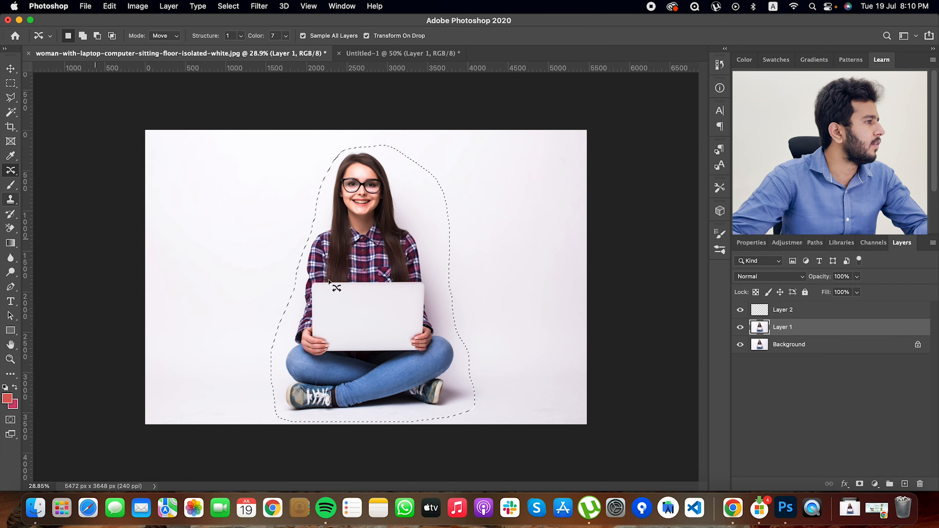
- Relocate the selected woman to the left part of the photo, scale her down, apply the transform, and undo the move
{"action": "left_click_drag", "start_coordinate": [378, 301], "coordinate": [272, 294]}
{"action": "left_click_drag", "start_coordinate": [366, 415], "coordinate": [314, 345]}
{"action": "left_click_drag", "start_coordinate": [257, 251], "coordinate": [259, 266]}
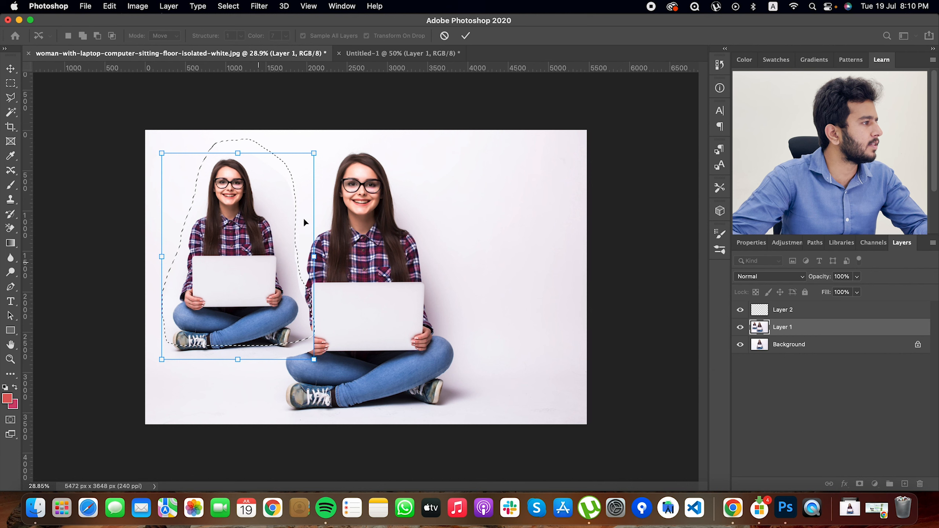
{"action": "left_click", "coordinate": [467, 36]}
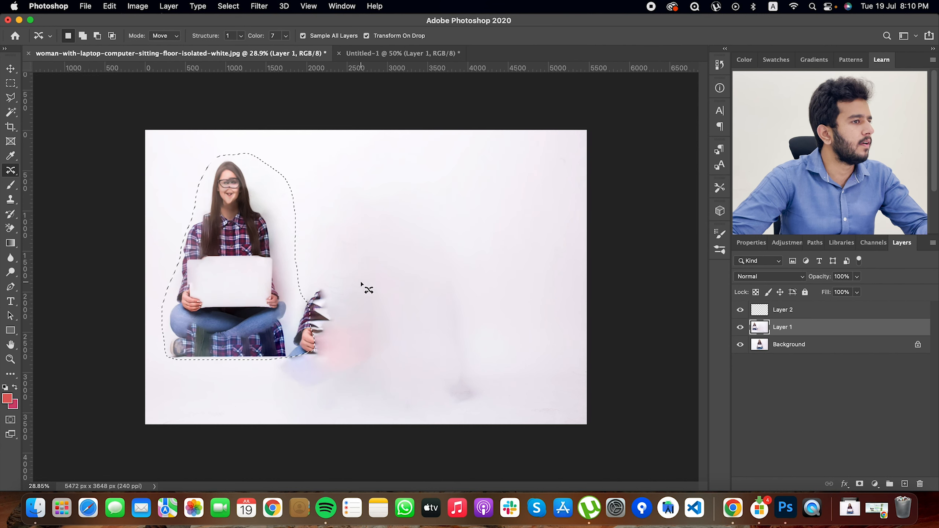
{"action": "key", "text": "super+z"}
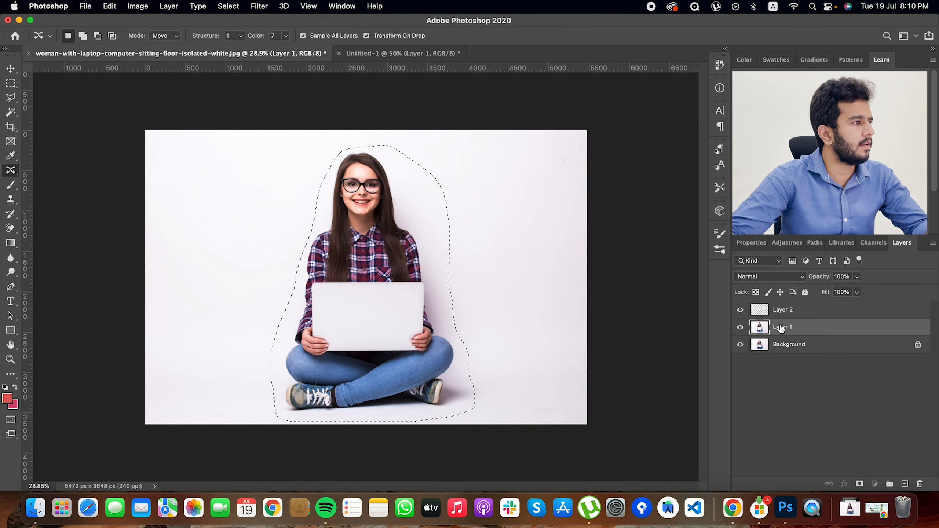
- Relocate the selected woman leftward again at a smaller size, clear of her original position, and apply the transform
{"action": "left_click_drag", "start_coordinate": [343, 281], "coordinate": [238, 269]}
{"action": "left_click_drag", "start_coordinate": [357, 418], "coordinate": [254, 339]}
{"action": "left_click_drag", "start_coordinate": [235, 254], "coordinate": [239, 275]}
{"action": "left_click", "coordinate": [466, 36]}
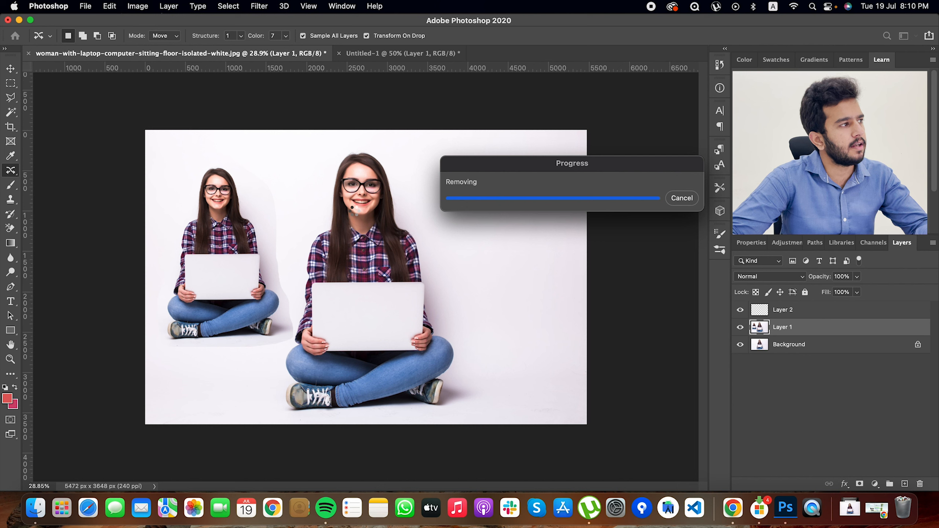
- Set the Content-Aware Move color to 0 and structure to 4, and undo the woman's relocation
{"action": "left_click", "coordinate": [286, 37]}
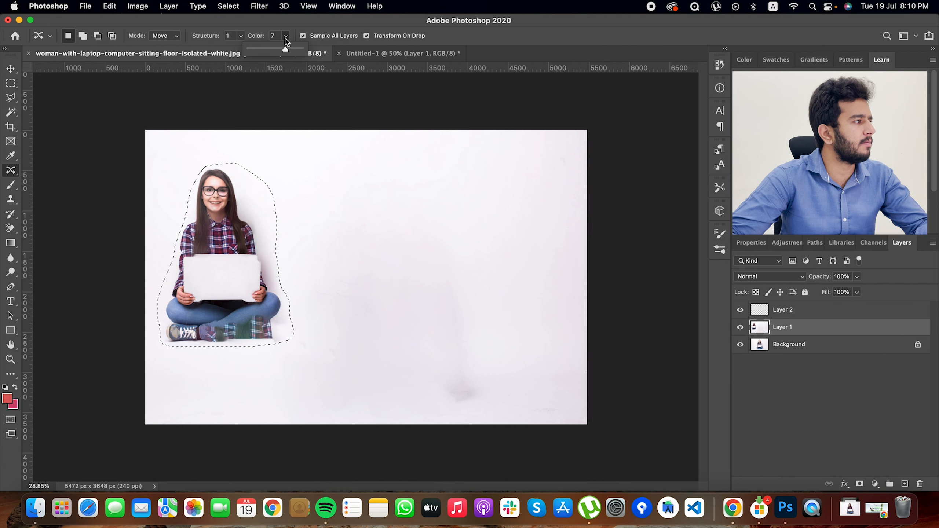
{"action": "left_click_drag", "start_coordinate": [286, 49], "coordinate": [277, 49]}
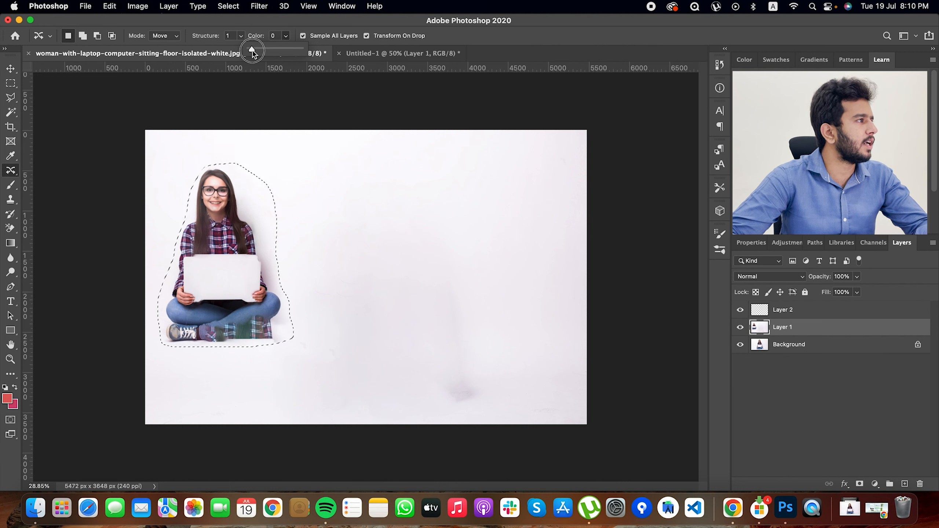
{"action": "left_click", "coordinate": [241, 36]}
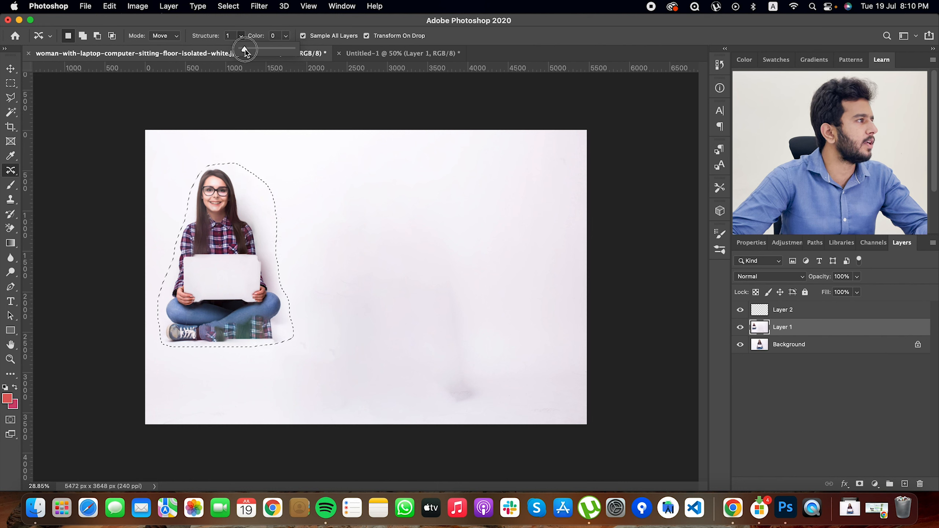
{"action": "left_click", "coordinate": [309, 235]}
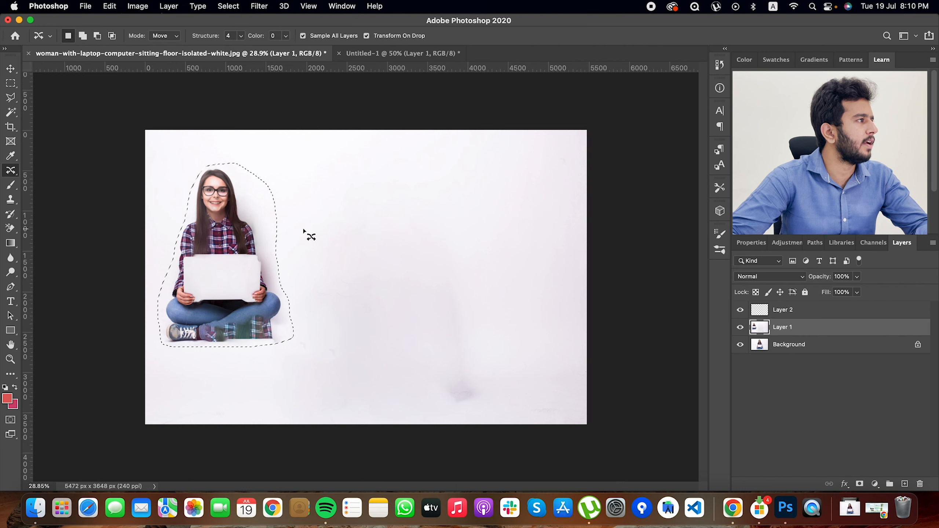
{"action": "key", "text": "super+z"}
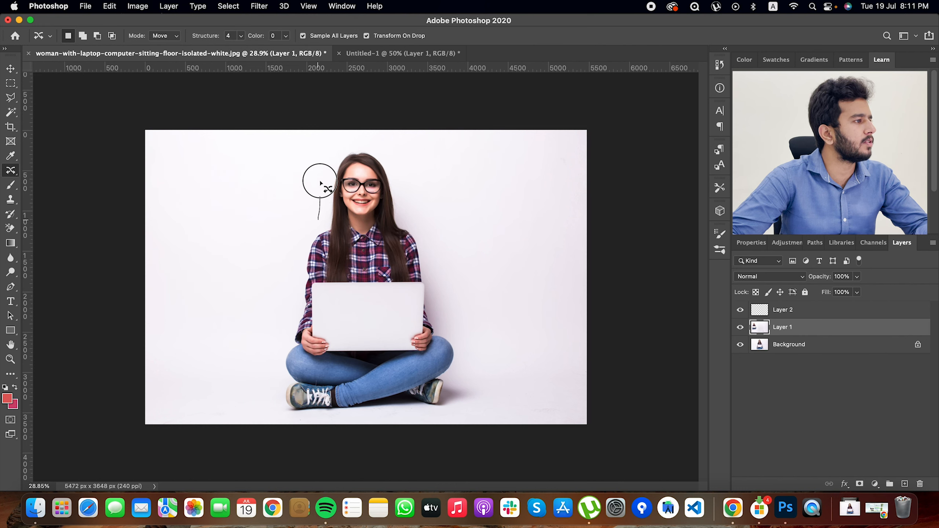
- Discard the outline around the head and draw a new Content-Aware Move selection around the whole seated woman
{"action": "mouse_move", "coordinate": [320, 182]}
{"action": "left_mouse_down"}
{"action": "mouse_move", "coordinate": [351, 145]}
{"action": "mouse_move", "coordinate": [374, 144]}
{"action": "mouse_move", "coordinate": [420, 220]}
{"action": "left_mouse_up"}
{"action": "key", "text": "super+z"}
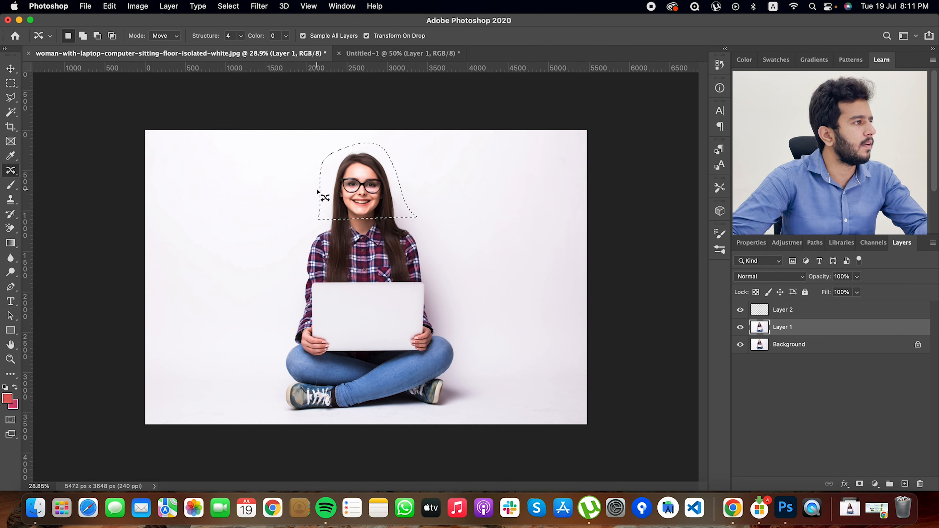
{"action": "mouse_move", "coordinate": [318, 190]}
{"action": "left_mouse_down"}
{"action": "mouse_move", "coordinate": [320, 160]}
{"action": "mouse_move", "coordinate": [380, 142]}
{"action": "mouse_move", "coordinate": [417, 199]}
{"action": "mouse_move", "coordinate": [464, 344]}
{"action": "mouse_move", "coordinate": [478, 409]}
{"action": "mouse_move", "coordinate": [453, 418]}
{"action": "mouse_move", "coordinate": [491, 377]}
{"action": "mouse_move", "coordinate": [430, 275]}
{"action": "mouse_move", "coordinate": [390, 156]}
{"action": "mouse_move", "coordinate": [347, 144]}
{"action": "mouse_move", "coordinate": [283, 292]}
{"action": "mouse_move", "coordinate": [279, 410]}
{"action": "mouse_move", "coordinate": [492, 407]}
{"action": "left_mouse_up"}
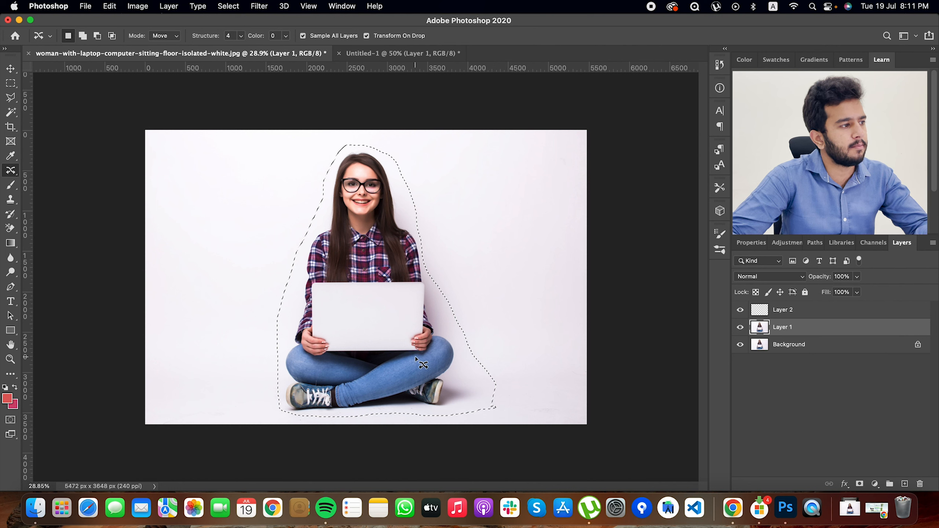
{"action": "left_click", "coordinate": [10, 69]}
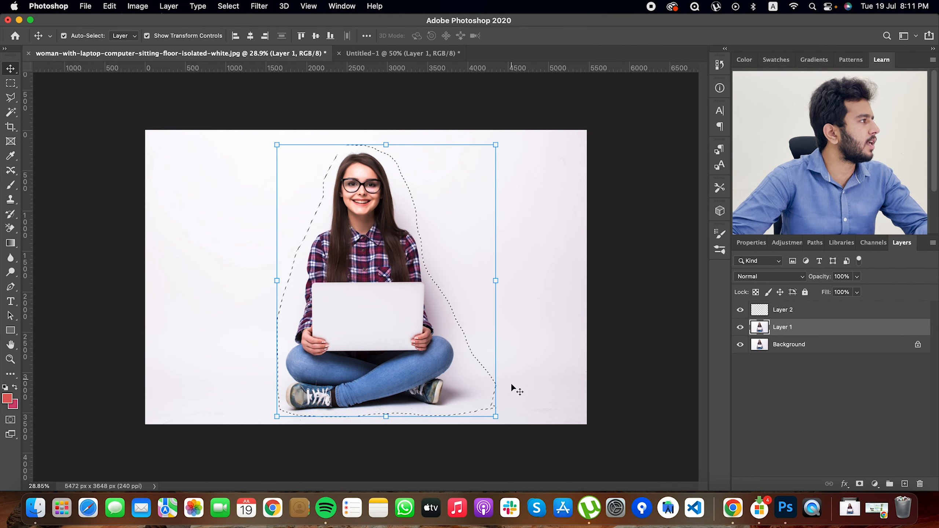
{"action": "left_click", "coordinate": [10, 170]}
- Relocate the woman to the left part of the photo, scale her down, apply the transform, and clear the selection
{"action": "left_click_drag", "start_coordinate": [369, 315], "coordinate": [267, 314]}
{"action": "left_click_drag", "start_coordinate": [378, 413], "coordinate": [291, 304]}
{"action": "left_click_drag", "start_coordinate": [218, 246], "coordinate": [224, 278]}
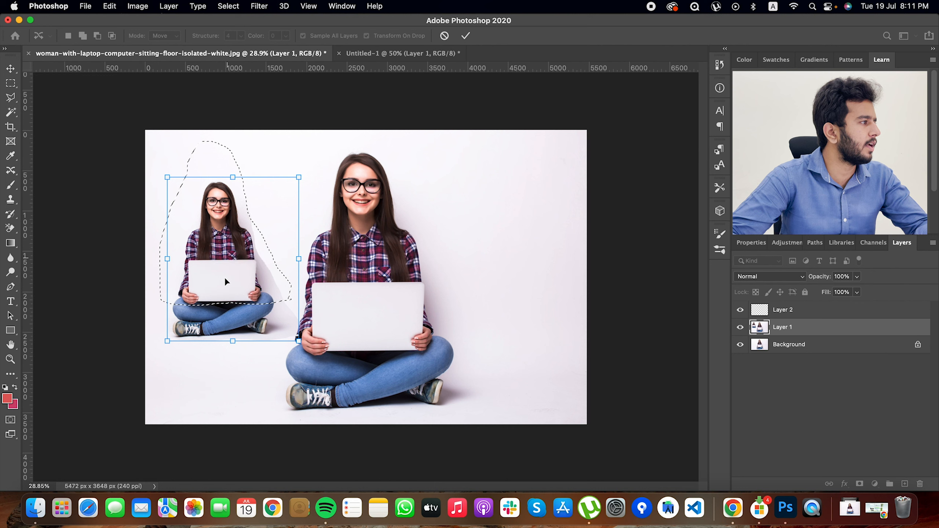
{"action": "left_click", "coordinate": [466, 36]}
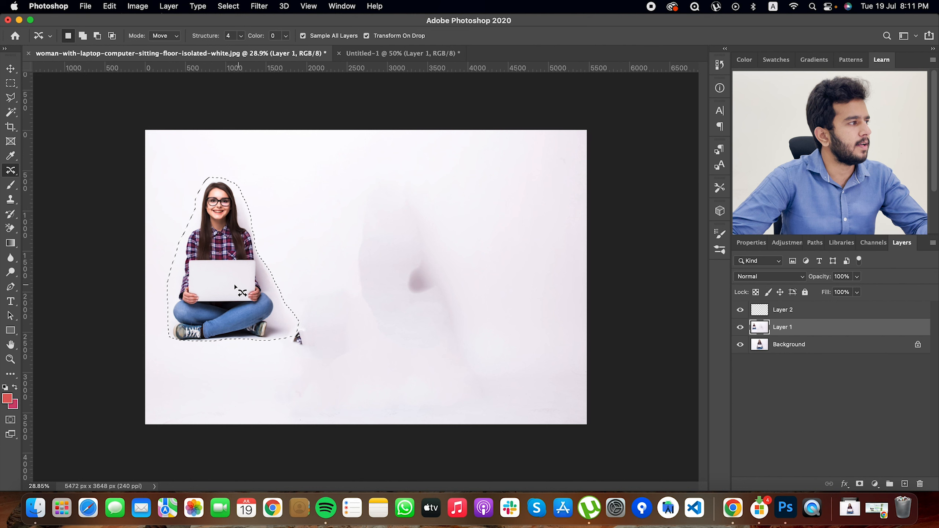
{"action": "left_click", "coordinate": [349, 323]}
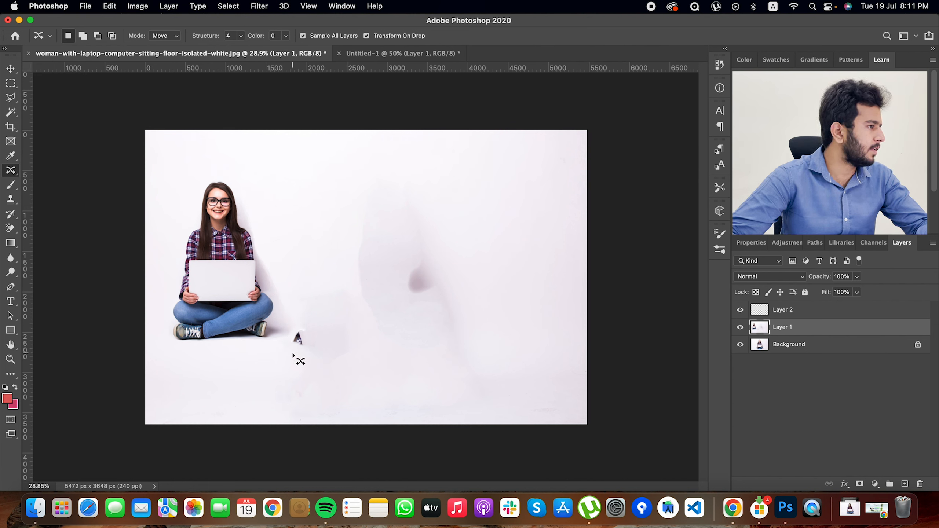
- Select the leftover fragment beside the woman's shoe and fill it using Content-Aware with Preserve Transparency off
{"action": "mouse_move", "coordinate": [290, 350]}
{"action": "left_mouse_down"}
{"action": "mouse_move", "coordinate": [300, 327]}
{"action": "mouse_move", "coordinate": [327, 334]}
{"action": "mouse_move", "coordinate": [314, 368]}
{"action": "mouse_move", "coordinate": [269, 363]}
{"action": "mouse_move", "coordinate": [474, 372]}
{"action": "mouse_move", "coordinate": [278, 352]}
{"action": "left_mouse_up"}
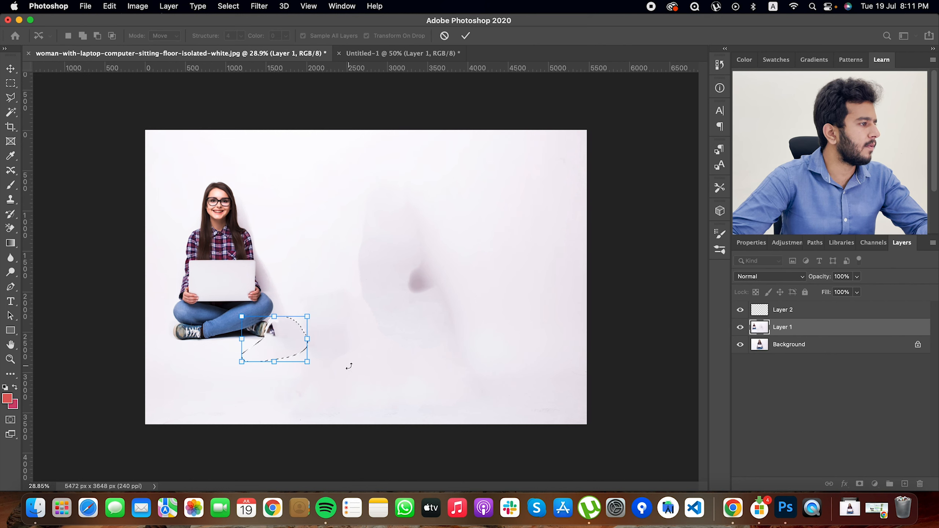
{"action": "left_click", "coordinate": [445, 36]}
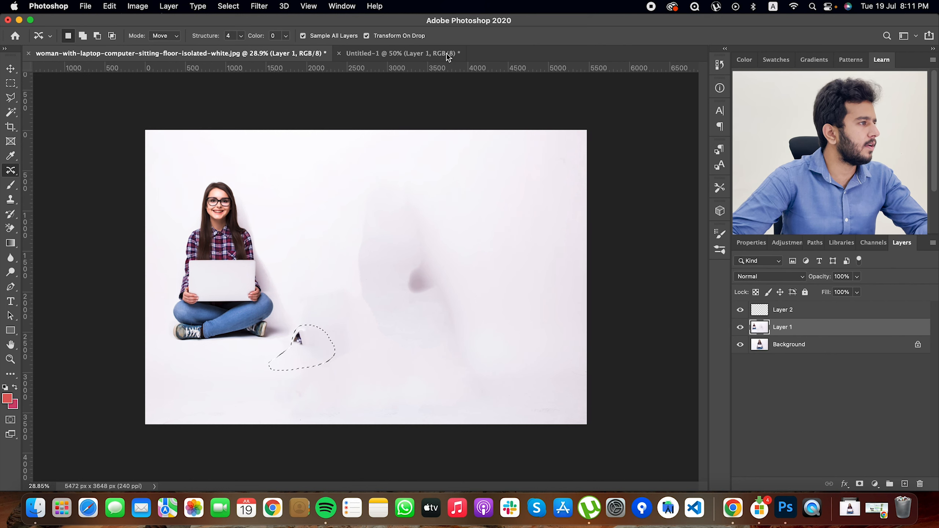
{"action": "key", "text": "shift"}
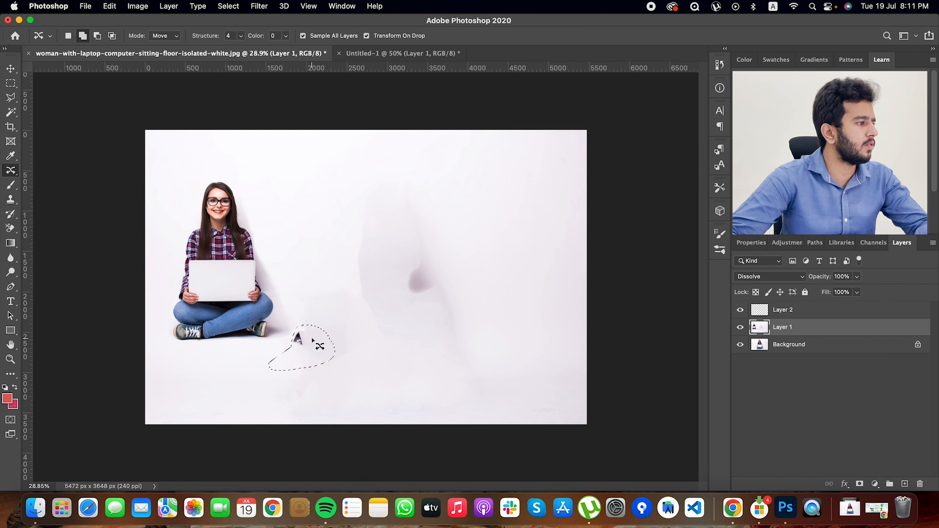
{"action": "key", "text": "shift+BackSpace"}
{"action": "left_click", "coordinate": [607, 166]}
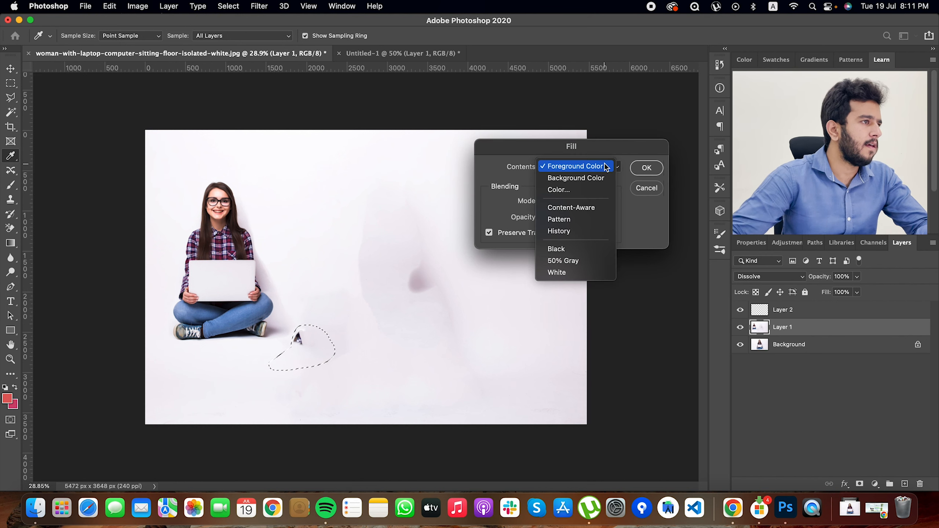
{"action": "left_click", "coordinate": [572, 208]}
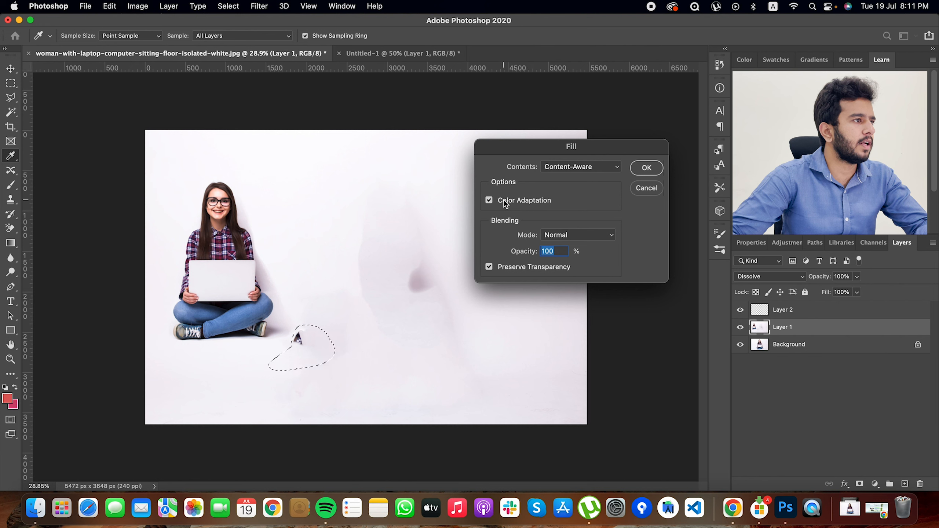
{"action": "left_click", "coordinate": [646, 167]}
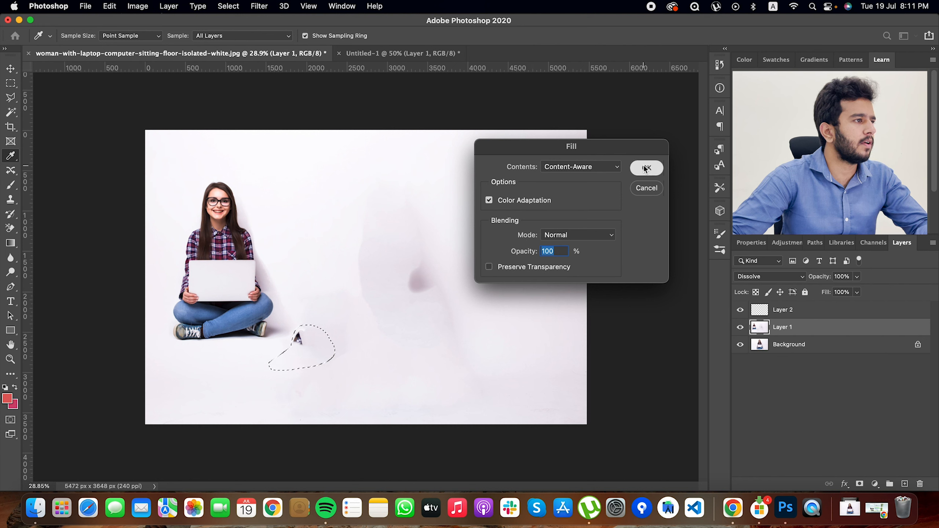
- Outline the smudged area where the woman originally sat, fill it using Content-Aware in Normal mode, and clear the selection
{"action": "key", "text": "j"}
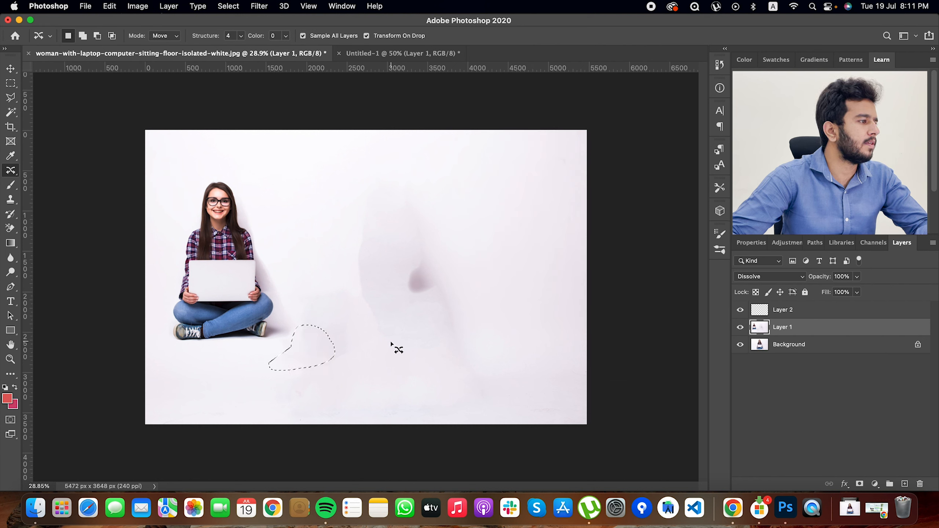
{"action": "mouse_move", "coordinate": [391, 343]}
{"action": "left_mouse_down"}
{"action": "mouse_move", "coordinate": [374, 332]}
{"action": "mouse_move", "coordinate": [364, 213]}
{"action": "mouse_move", "coordinate": [404, 193]}
{"action": "mouse_move", "coordinate": [488, 342]}
{"action": "mouse_move", "coordinate": [424, 362]}
{"action": "mouse_move", "coordinate": [386, 341]}
{"action": "left_mouse_up"}
{"action": "key", "text": "shift+BackSpace"}
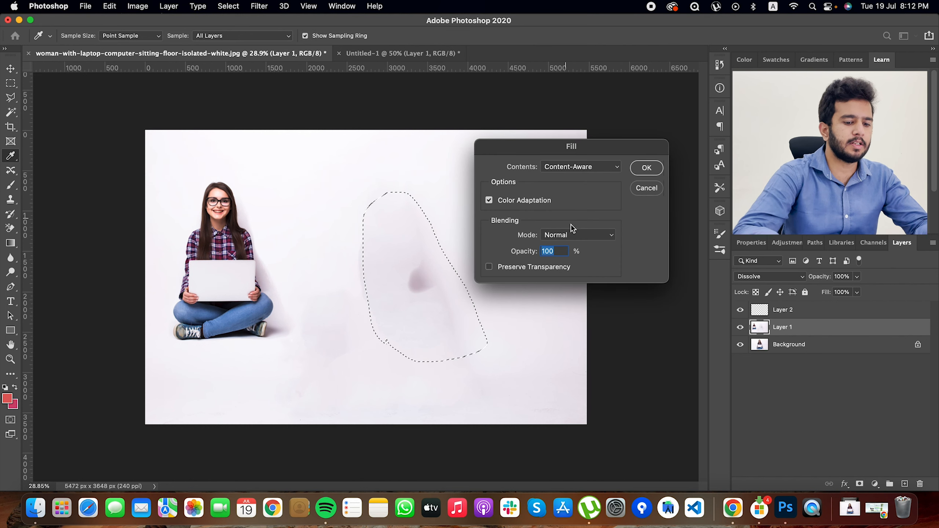
{"action": "left_click", "coordinate": [573, 233]}
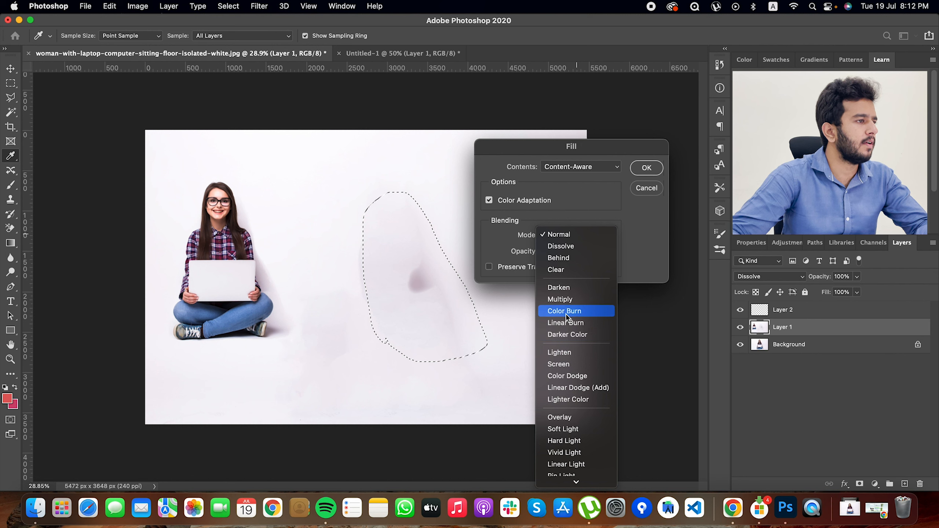
{"action": "left_click", "coordinate": [570, 159]}
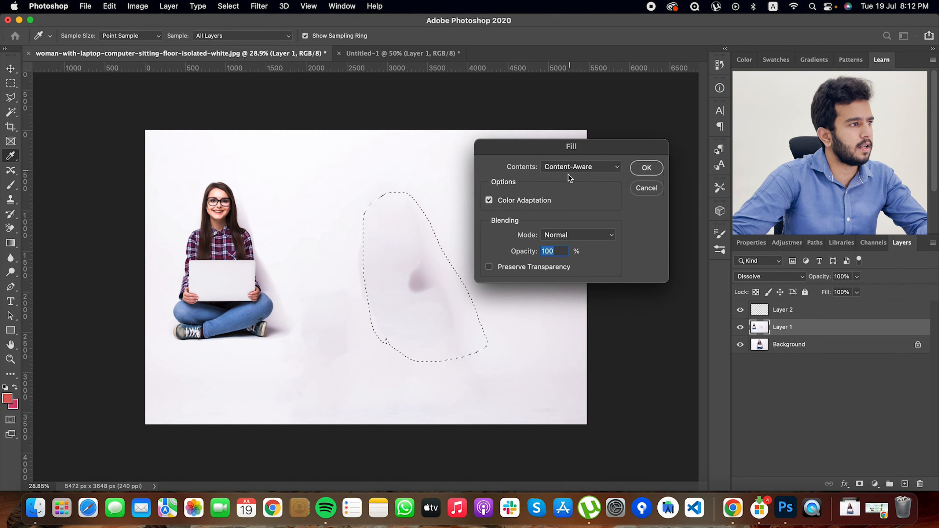
{"action": "left_click", "coordinate": [646, 169]}
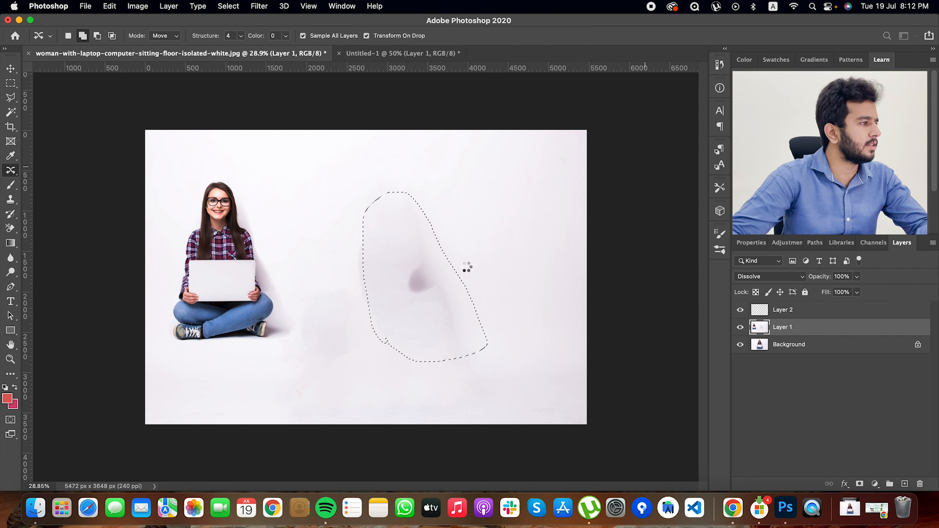
{"action": "left_click", "coordinate": [317, 245]}
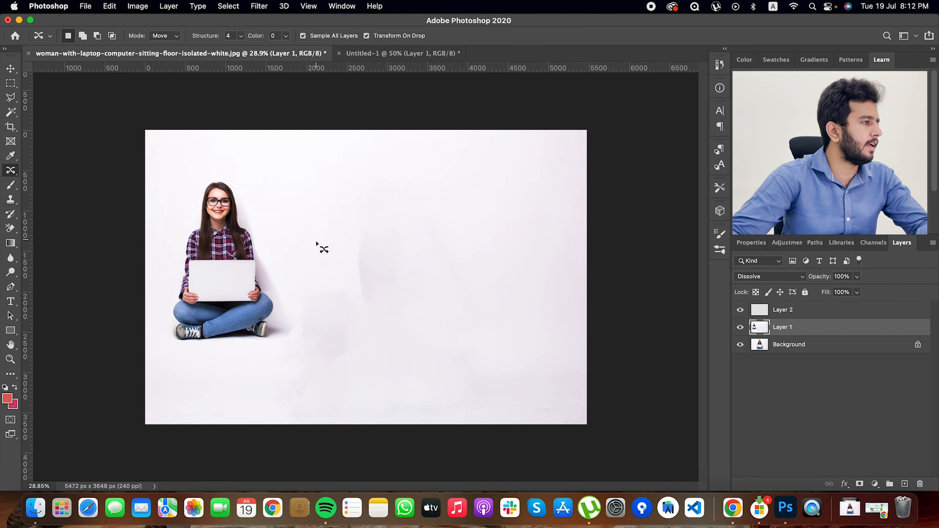
- Undo the content-aware fills and the woman's relocation to restore the original photo
{"action": "scroll", "coordinate": [224, 231], "scroll_direction": "up", "scroll_amount": 10}
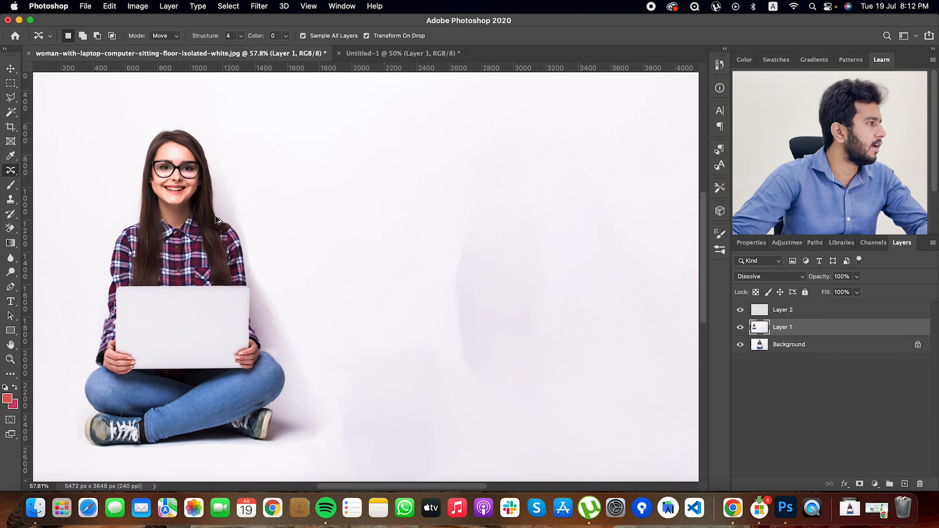
{"action": "scroll", "coordinate": [157, 178], "scroll_direction": "down", "scroll_amount": 10}
{"action": "scroll", "coordinate": [157, 179], "scroll_direction": "up", "scroll_amount": 4}
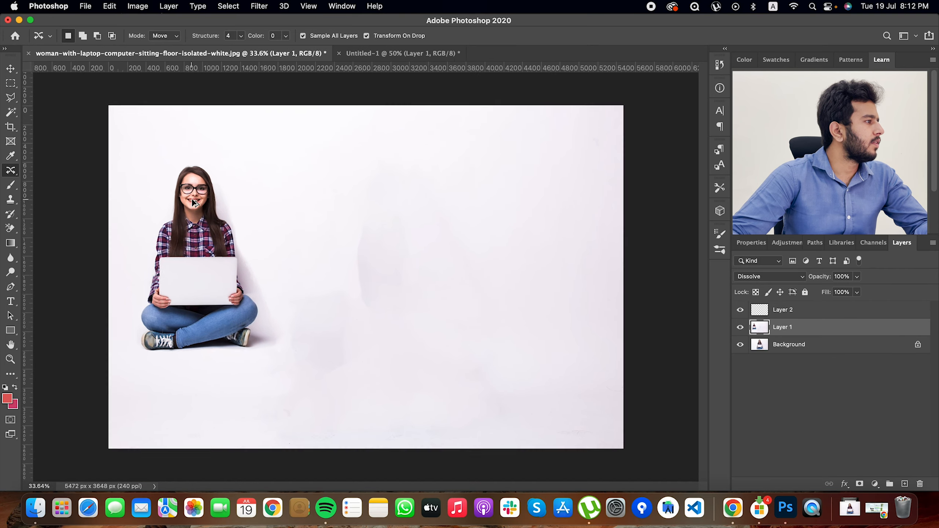
{"action": "left_click", "coordinate": [241, 36]}
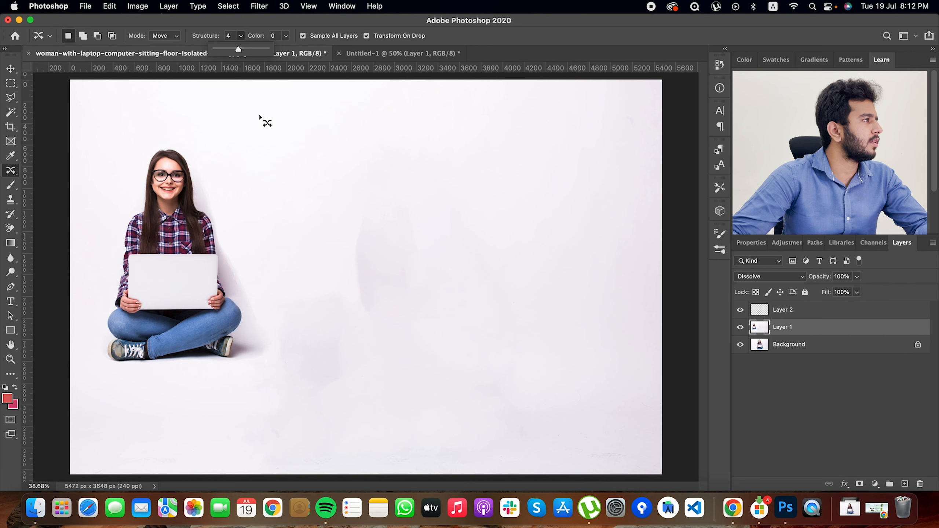
{"action": "key", "text": "super+z"}
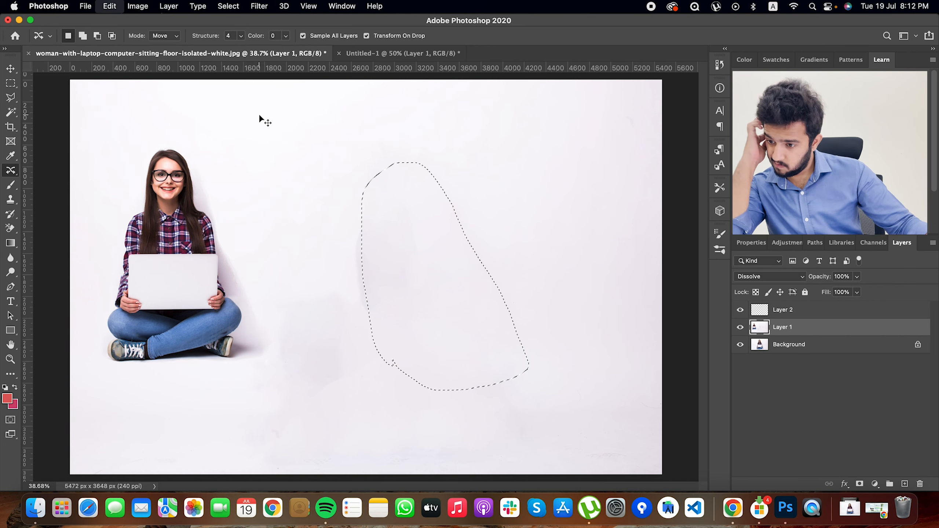
{"action": "key", "text": "super+z"}
{"action": "key", "text": "super+z"}
{"action": "key", "text": "super+z"}
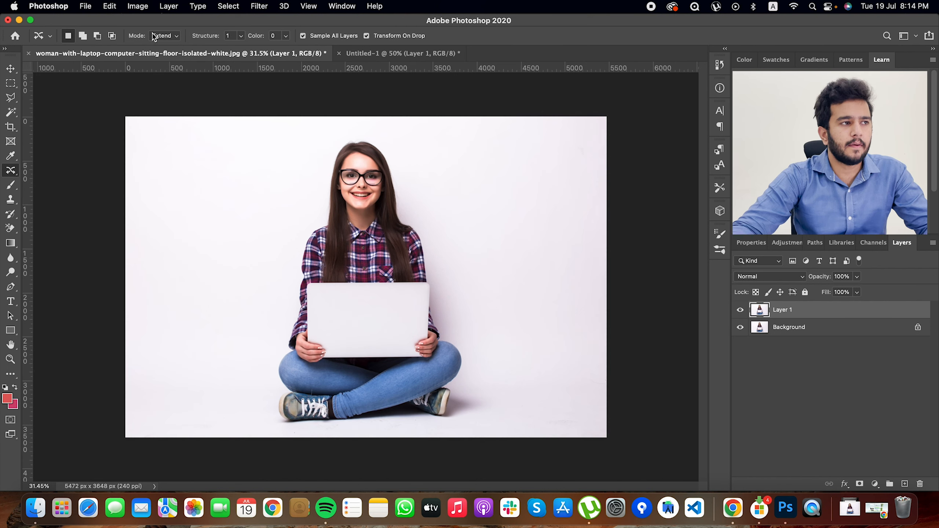
- Set the Content-Aware Move Tool's mode to Move
{"action": "left_click", "coordinate": [154, 35]}
{"action": "left_click", "coordinate": [160, 26]}
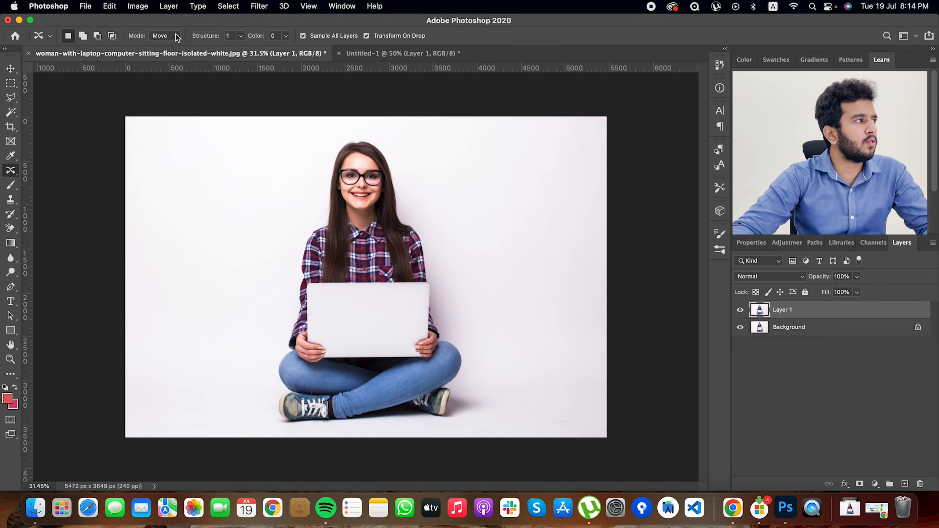
- Keep the mode at Move and draw a loose outline around the seated woman with the Content-Aware Move Tool
{"action": "left_click", "coordinate": [161, 39]}
{"action": "left_click", "coordinate": [161, 37]}
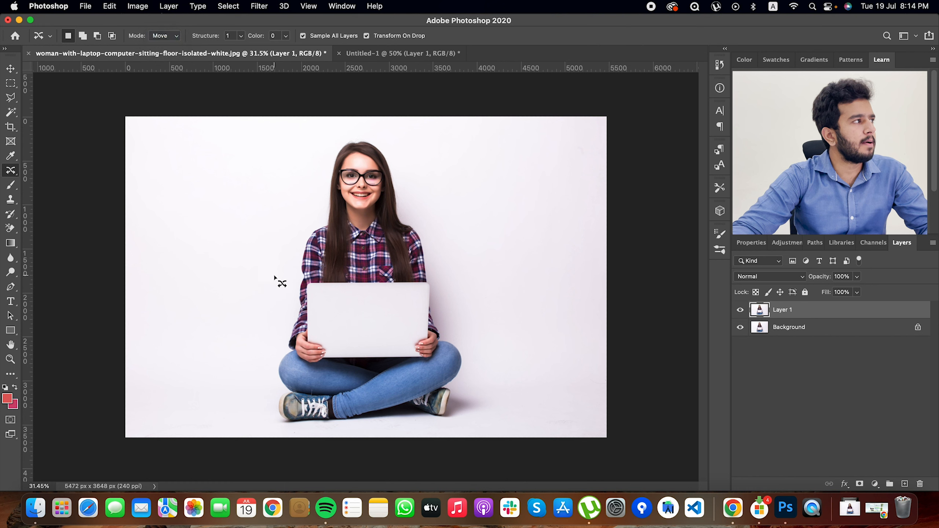
{"action": "mouse_move", "coordinate": [287, 305]}
{"action": "left_mouse_down"}
{"action": "mouse_move", "coordinate": [314, 171]}
{"action": "mouse_move", "coordinate": [333, 141]}
{"action": "mouse_move", "coordinate": [385, 144]}
{"action": "mouse_move", "coordinate": [517, 425]}
{"action": "mouse_move", "coordinate": [275, 426]}
{"action": "mouse_move", "coordinate": [269, 355]}
{"action": "mouse_move", "coordinate": [286, 303]}
{"action": "left_mouse_up"}
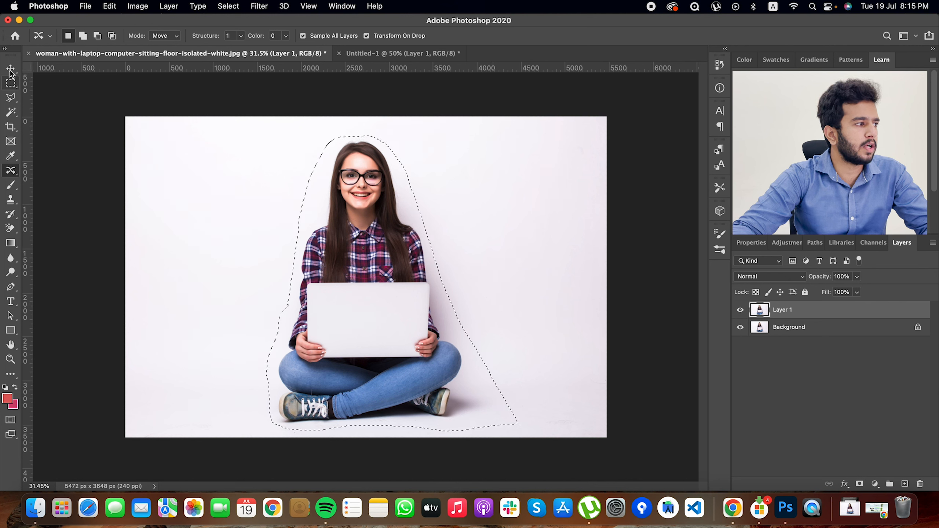
{"action": "key", "text": "v"}
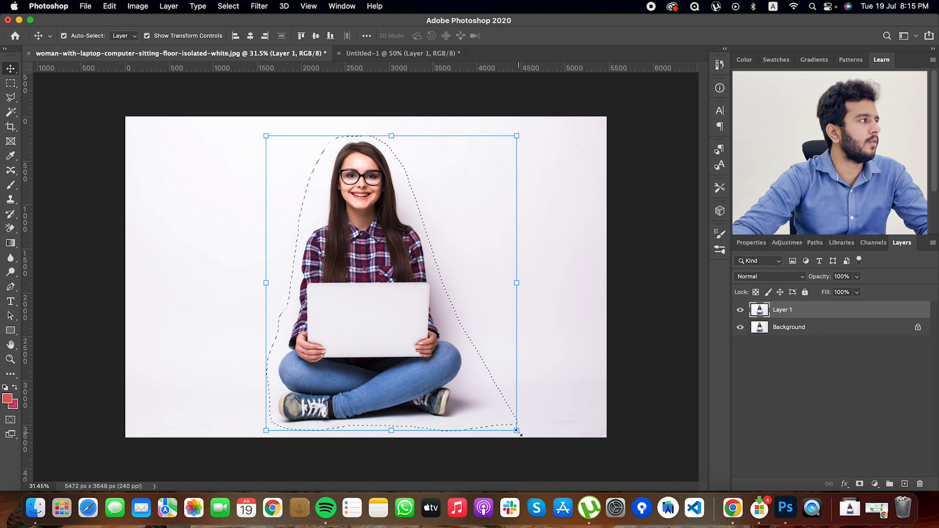
{"action": "left_click", "coordinate": [11, 170]}
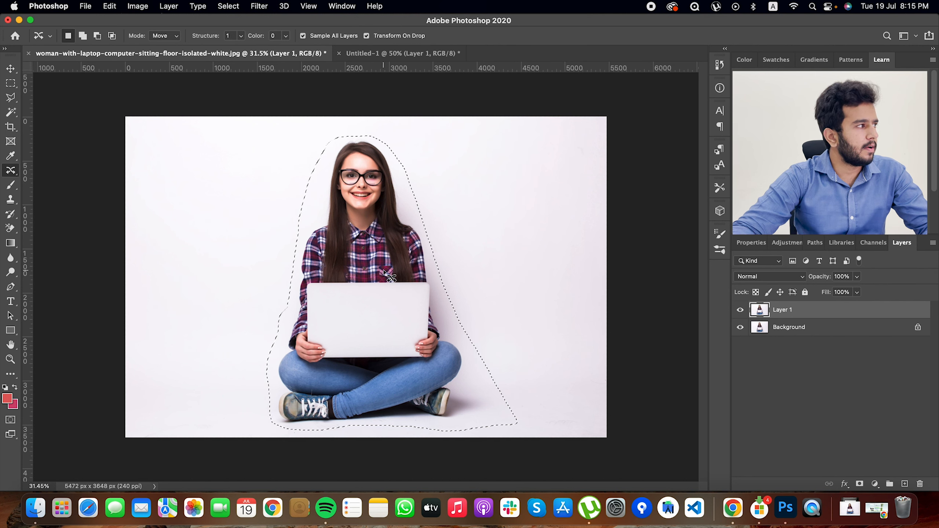
- Try relocating the outlined woman to the photo's left side at just over half size with Structure 1
{"action": "left_click_drag", "start_coordinate": [318, 271], "coordinate": [174, 259]}
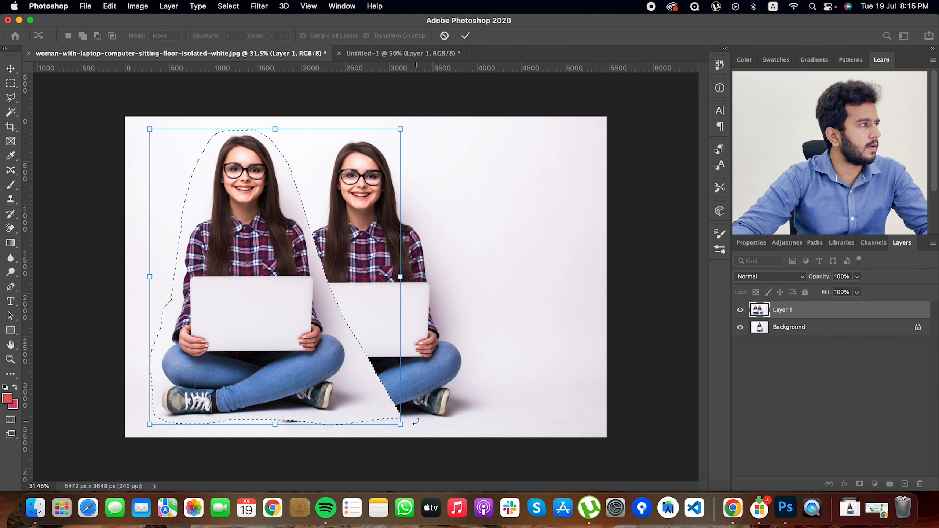
{"action": "left_click_drag", "start_coordinate": [400, 425], "coordinate": [292, 296]}
{"action": "left_click_drag", "start_coordinate": [226, 255], "coordinate": [224, 300]}
{"action": "left_click", "coordinate": [466, 36]}
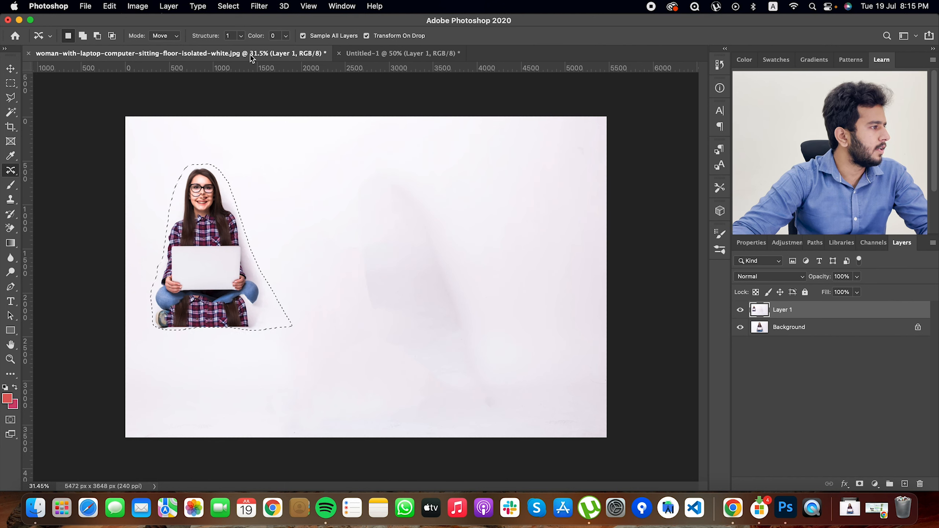
- Undo the woman's relocation and outline her again in her original position with Structure set to 7
{"action": "left_click", "coordinate": [240, 36]}
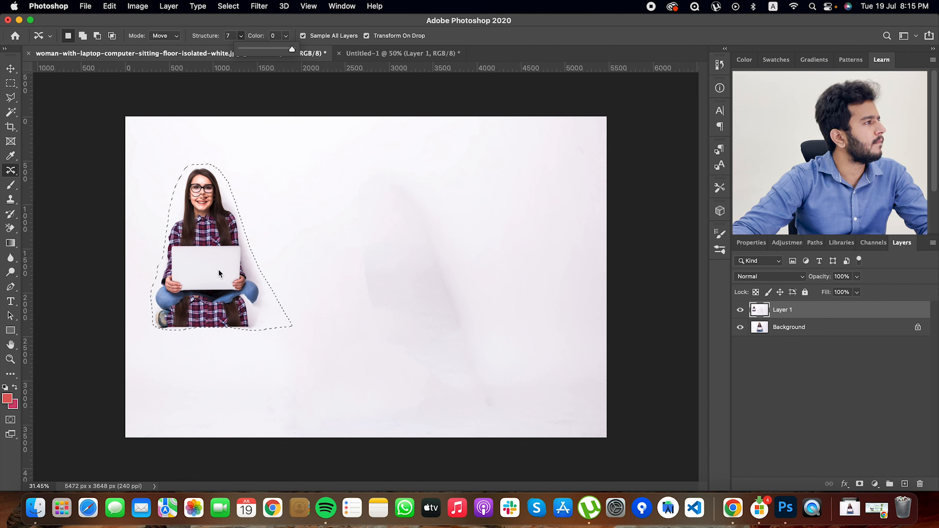
{"action": "key", "text": "super+z"}
{"action": "mouse_move", "coordinate": [307, 221]}
{"action": "left_mouse_down"}
{"action": "mouse_move", "coordinate": [333, 186]}
{"action": "mouse_move", "coordinate": [334, 144]}
{"action": "mouse_move", "coordinate": [368, 135]}
{"action": "mouse_move", "coordinate": [401, 169]}
{"action": "mouse_move", "coordinate": [483, 341]}
{"action": "mouse_move", "coordinate": [492, 413]}
{"action": "mouse_move", "coordinate": [317, 433]}
{"action": "mouse_move", "coordinate": [262, 420]}
{"action": "mouse_move", "coordinate": [255, 396]}
{"action": "mouse_move", "coordinate": [264, 337]}
{"action": "mouse_move", "coordinate": [317, 221]}
{"action": "left_mouse_up"}
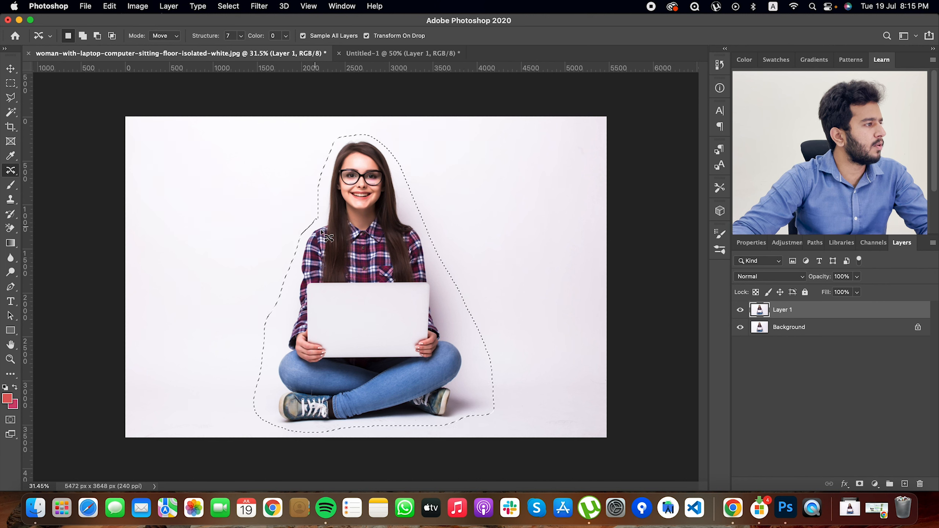
- Move the outlined woman to the photo's left side, scaling her to about 60% of her size
{"action": "left_click_drag", "start_coordinate": [371, 274], "coordinate": [243, 256]}
{"action": "left_click_drag", "start_coordinate": [373, 425], "coordinate": [235, 356]}
{"action": "left_click_drag", "start_coordinate": [211, 265], "coordinate": [217, 298]}
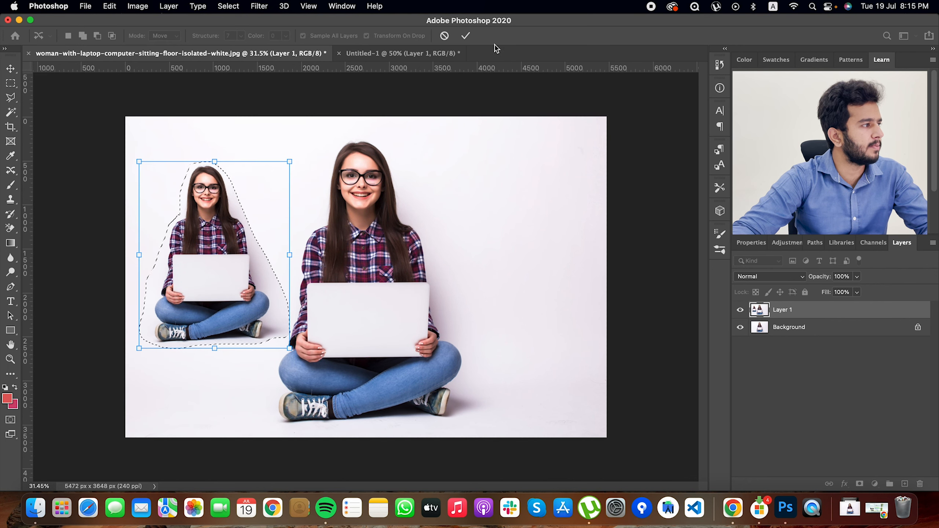
{"action": "left_click", "coordinate": [465, 36]}
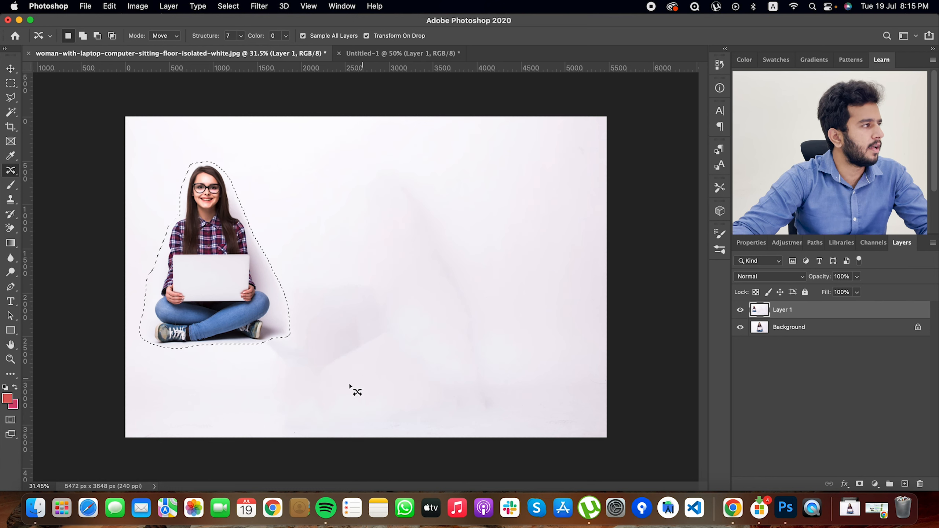
- Outline the smudged patch beside the relocated woman and fill it using Content-Aware in Normal mode at 100% opacity with Color Adaptation
{"action": "key", "text": "super+d"}
{"action": "mouse_move", "coordinate": [281, 349]}
{"action": "left_mouse_down"}
{"action": "mouse_move", "coordinate": [447, 314]}
{"action": "mouse_move", "coordinate": [263, 392]}
{"action": "left_mouse_up"}
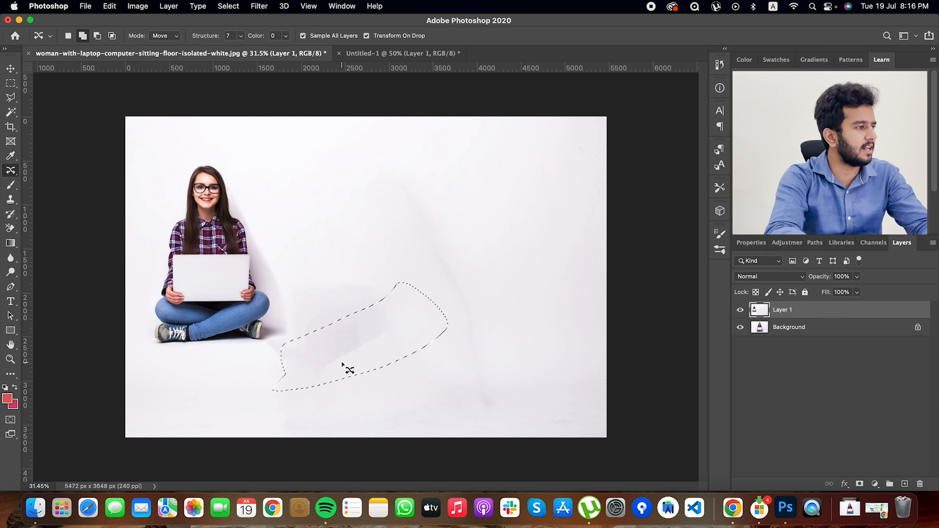
{"action": "key", "text": "shift+BackSpace"}
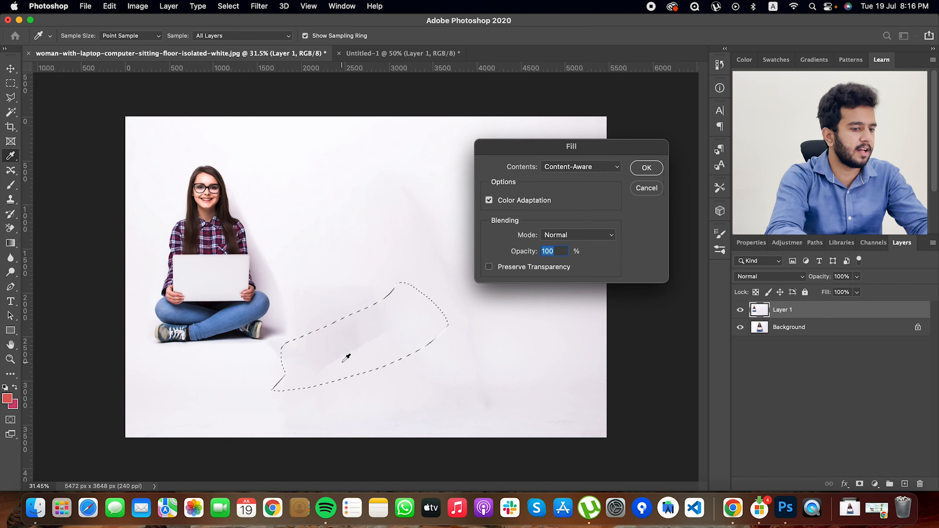
{"action": "left_click", "coordinate": [632, 167]}
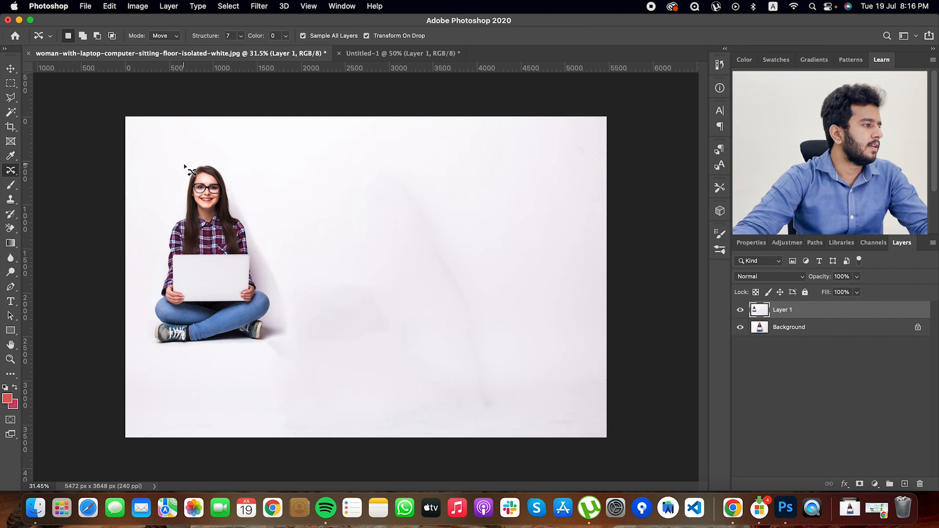
- Outline the relocated woman together with her shadow and set the Content-Aware Move Tool's mode to Extend
{"action": "mouse_move", "coordinate": [186, 165]}
{"action": "left_mouse_down"}
{"action": "mouse_move", "coordinate": [246, 193]}
{"action": "mouse_move", "coordinate": [274, 237]}
{"action": "mouse_move", "coordinate": [308, 300]}
{"action": "mouse_move", "coordinate": [300, 352]}
{"action": "mouse_move", "coordinate": [211, 372]}
{"action": "mouse_move", "coordinate": [175, 367]}
{"action": "mouse_move", "coordinate": [146, 348]}
{"action": "mouse_move", "coordinate": [139, 322]}
{"action": "mouse_move", "coordinate": [174, 177]}
{"action": "left_mouse_up"}
{"action": "left_click_drag", "start_coordinate": [219, 261], "coordinate": [247, 271]}
{"action": "left_click", "coordinate": [466, 36]}
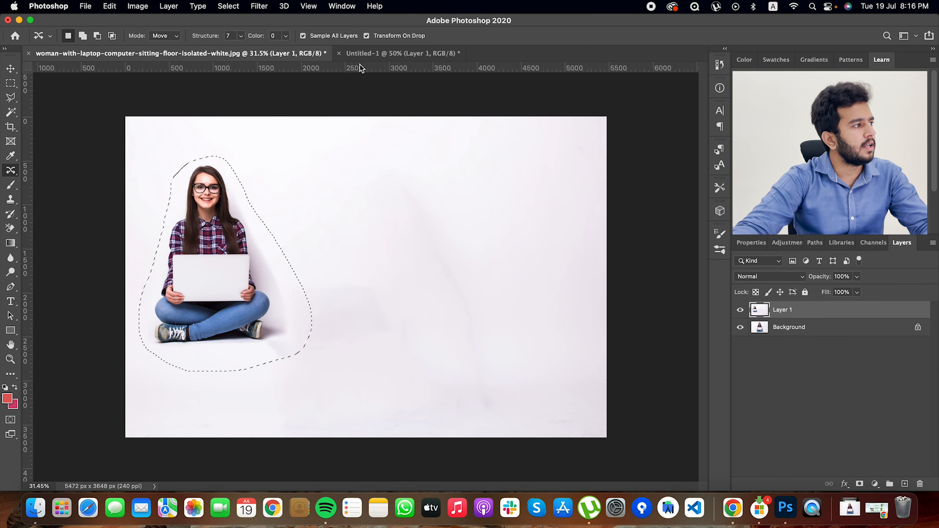
{"action": "left_click", "coordinate": [163, 36]}
{"action": "left_click", "coordinate": [169, 47]}
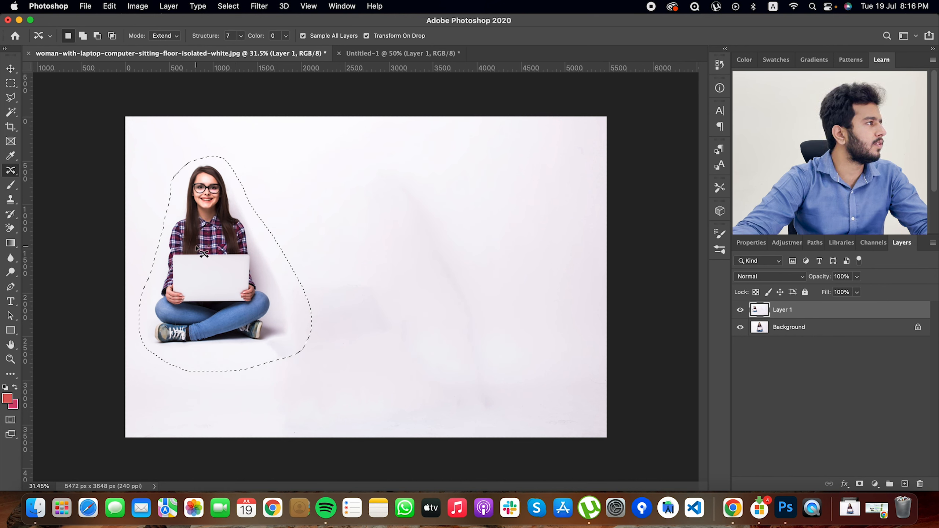
- Place a copy of the outlined woman in the photo's empty right half, enlarged by about 30%, and clear the selection
{"action": "left_click_drag", "start_coordinate": [195, 247], "coordinate": [390, 253]}
{"action": "left_click_drag", "start_coordinate": [506, 377], "coordinate": [556, 436]}
{"action": "left_click_drag", "start_coordinate": [427, 354], "coordinate": [421, 321]}
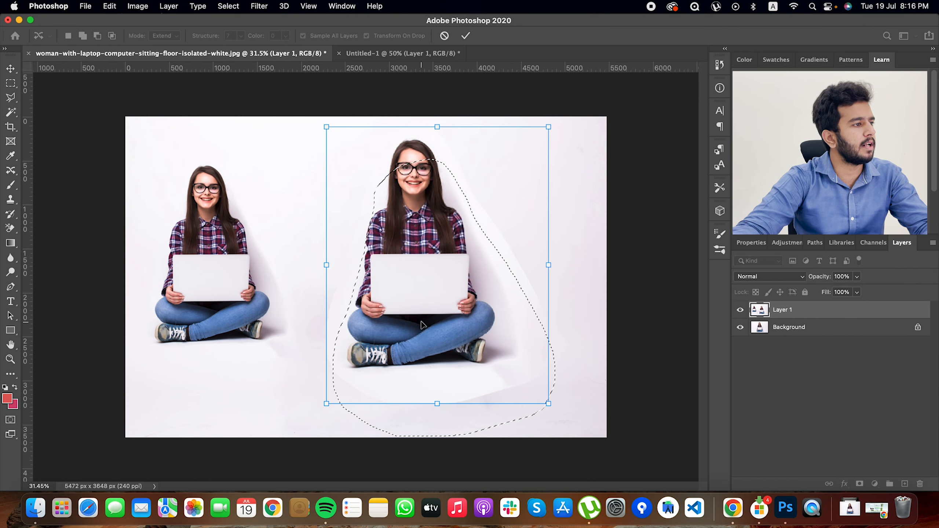
{"action": "left_click", "coordinate": [465, 36]}
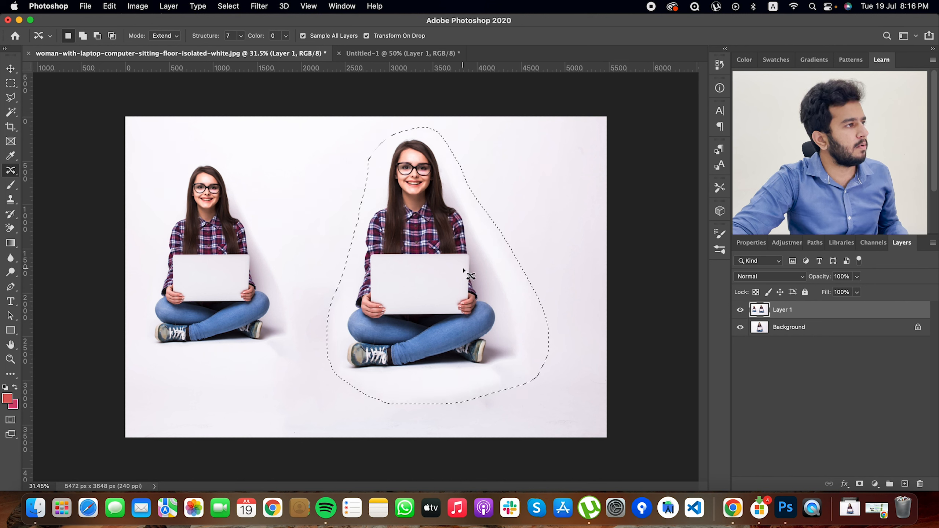
{"action": "left_click", "coordinate": [568, 270]}
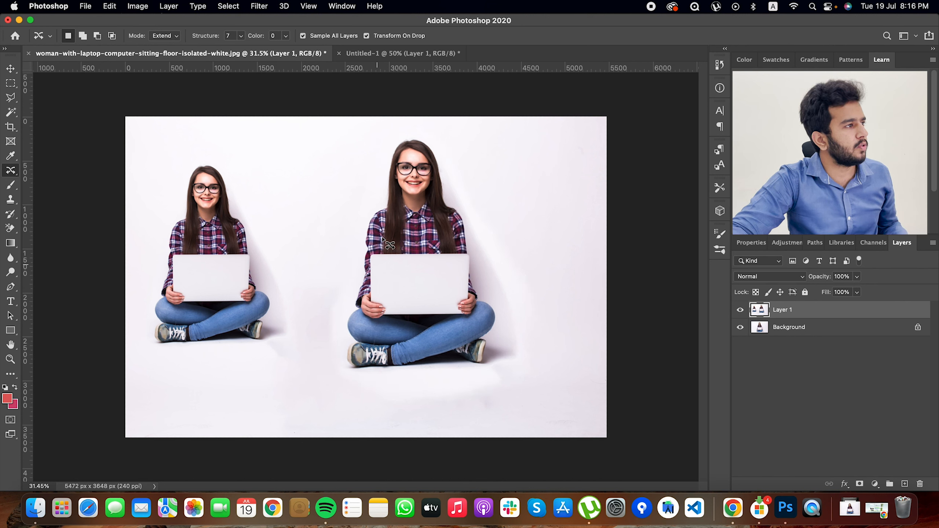